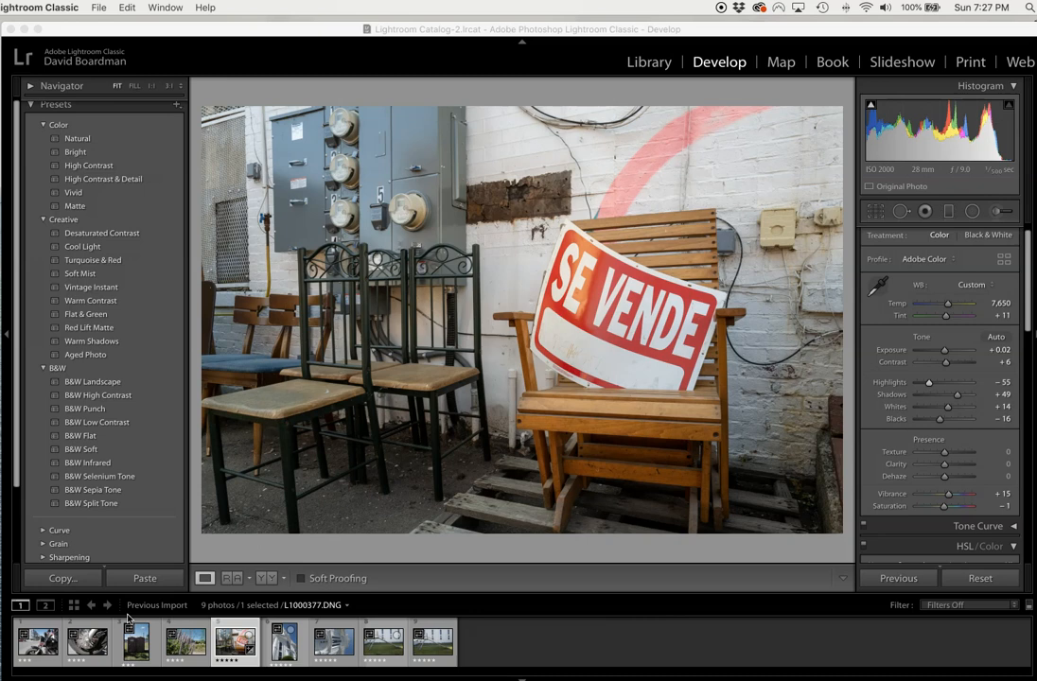
click(122, 606)
super+click(294, 636)
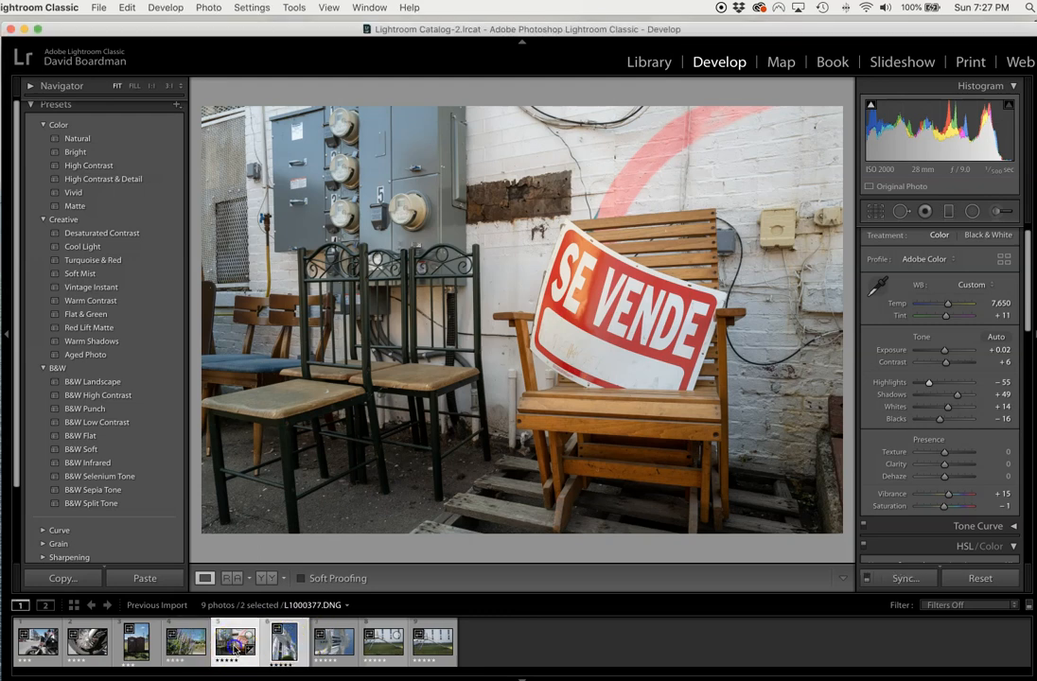
click(270, 632)
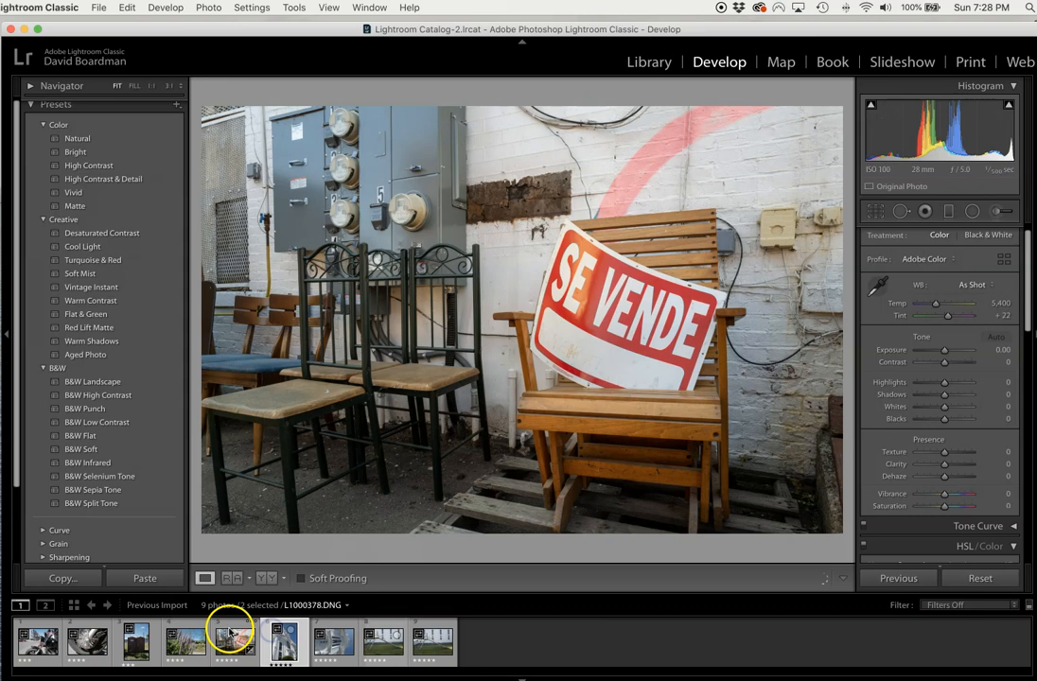
click(232, 631)
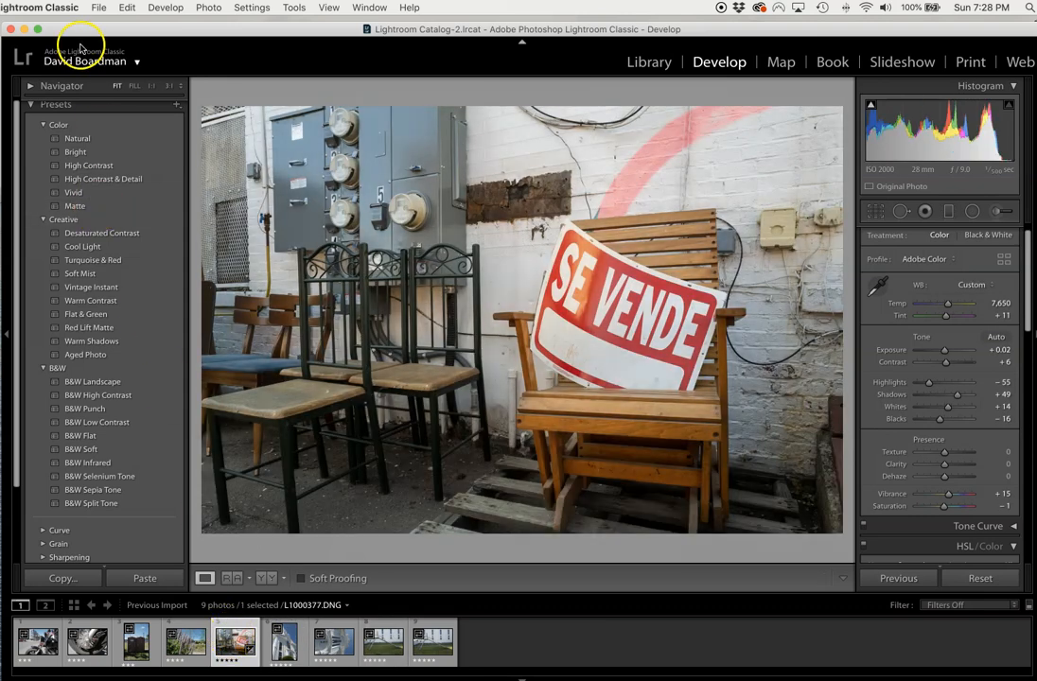
- Start exporting the selected chairs photo to the hard drive, with a specific folder as the export location
click(101, 7)
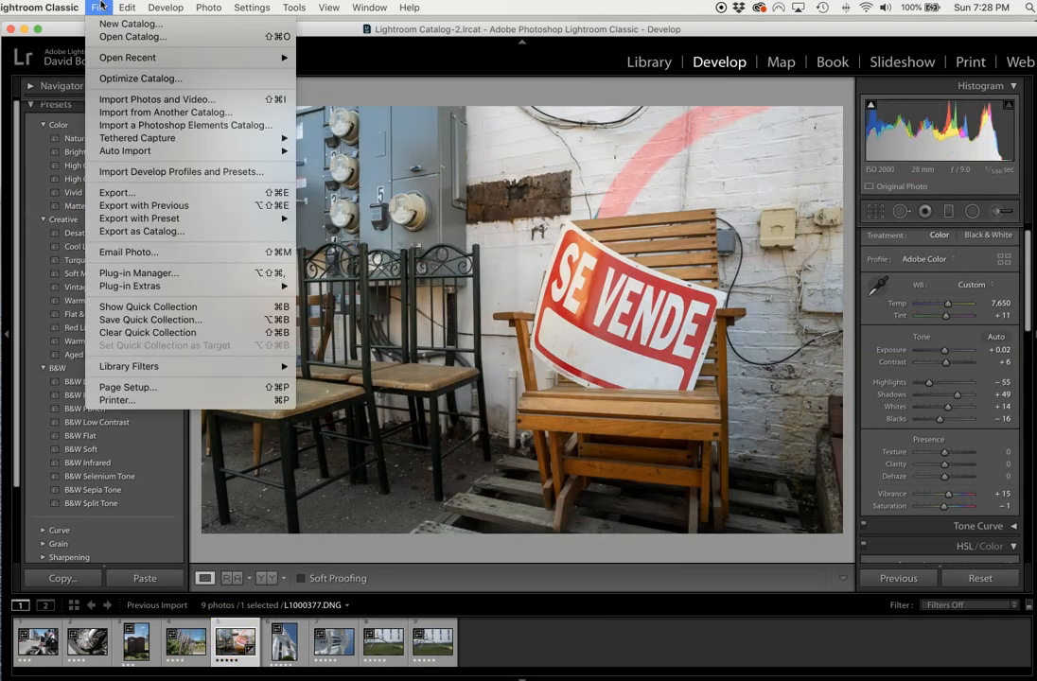
click(127, 197)
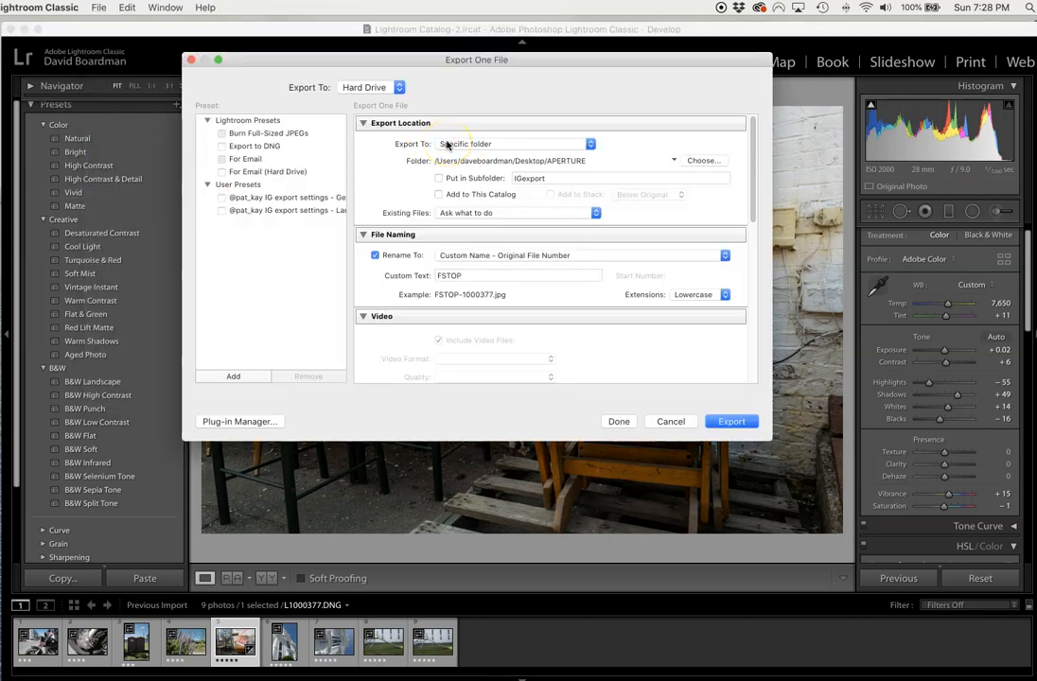
click(382, 88)
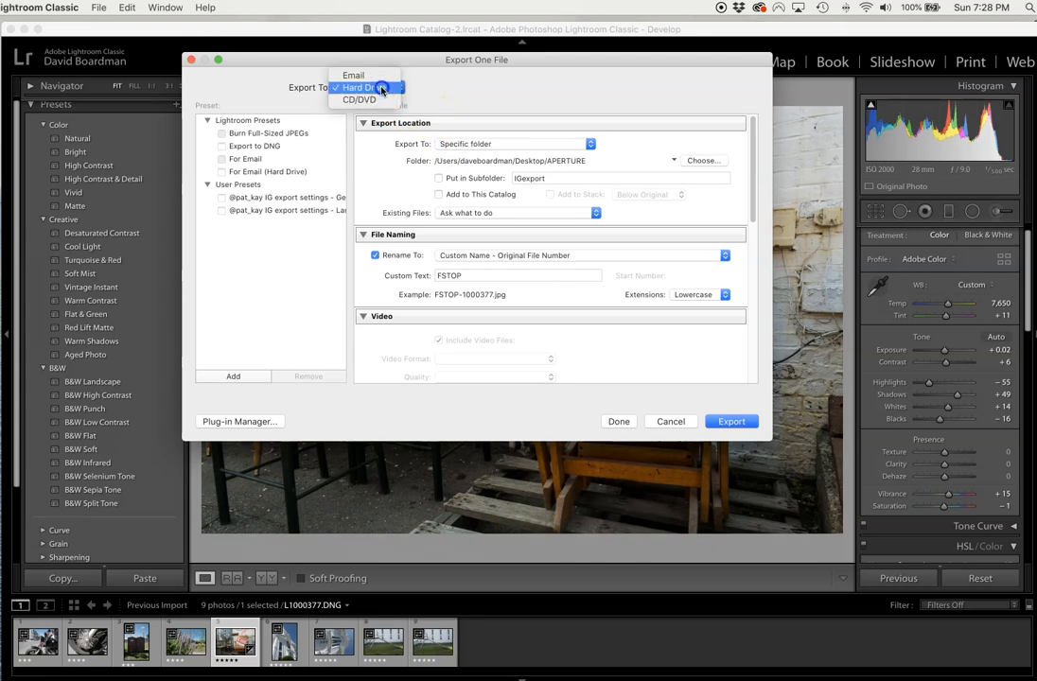
click(383, 88)
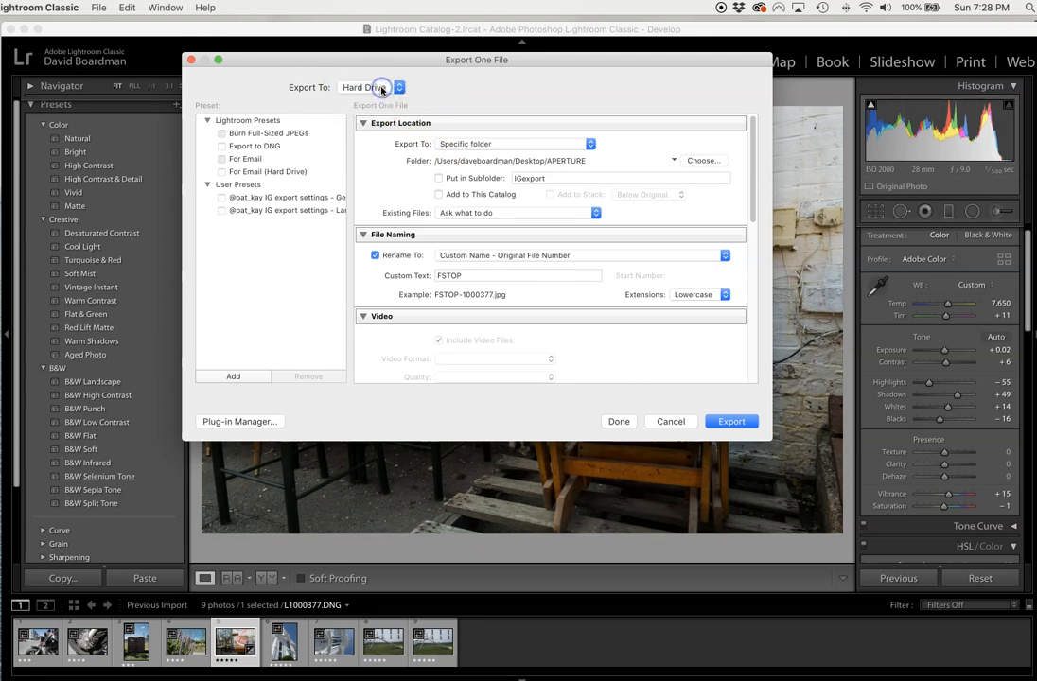
click(533, 143)
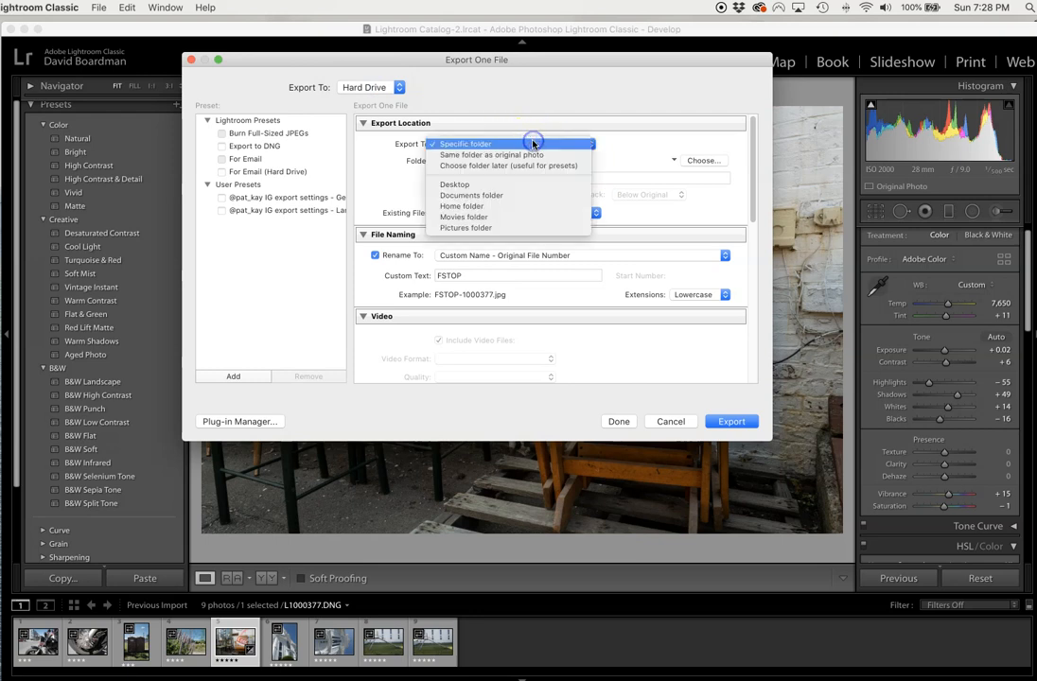
click(462, 145)
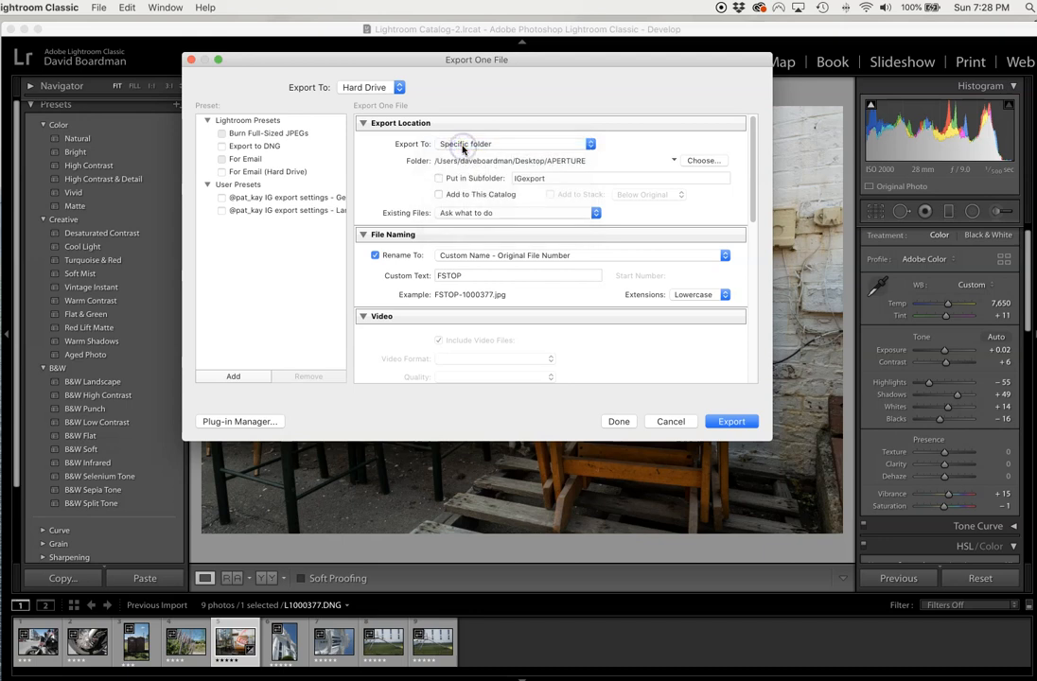
- Create a folder named PHOTO EXPORTS on the GOLD drive and choose it as the export folder
click(691, 161)
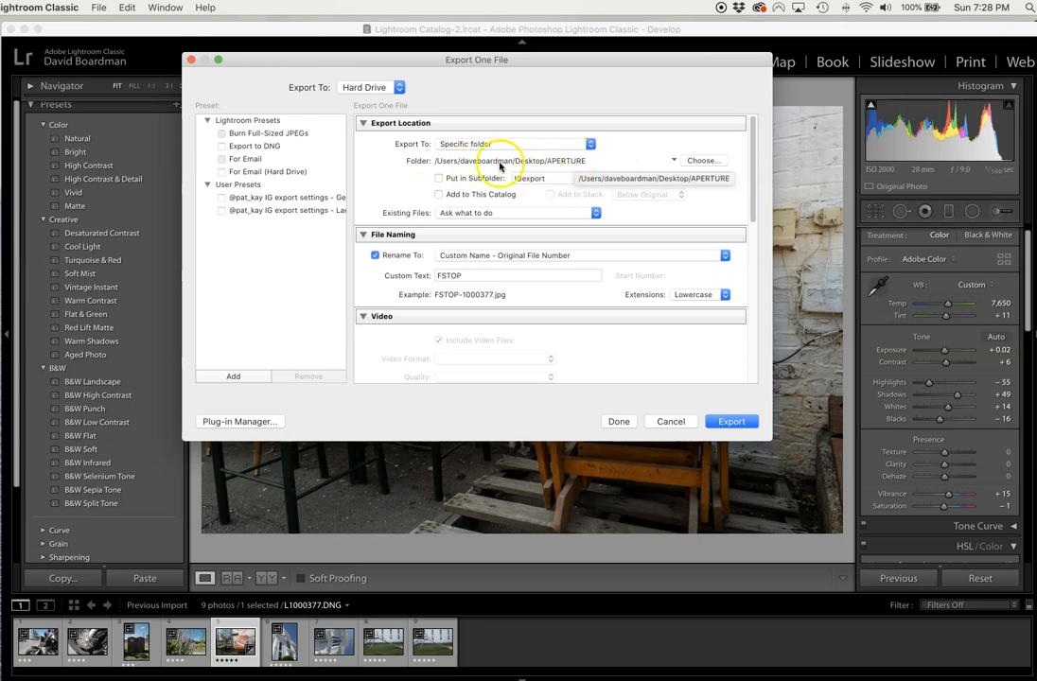
click(697, 162)
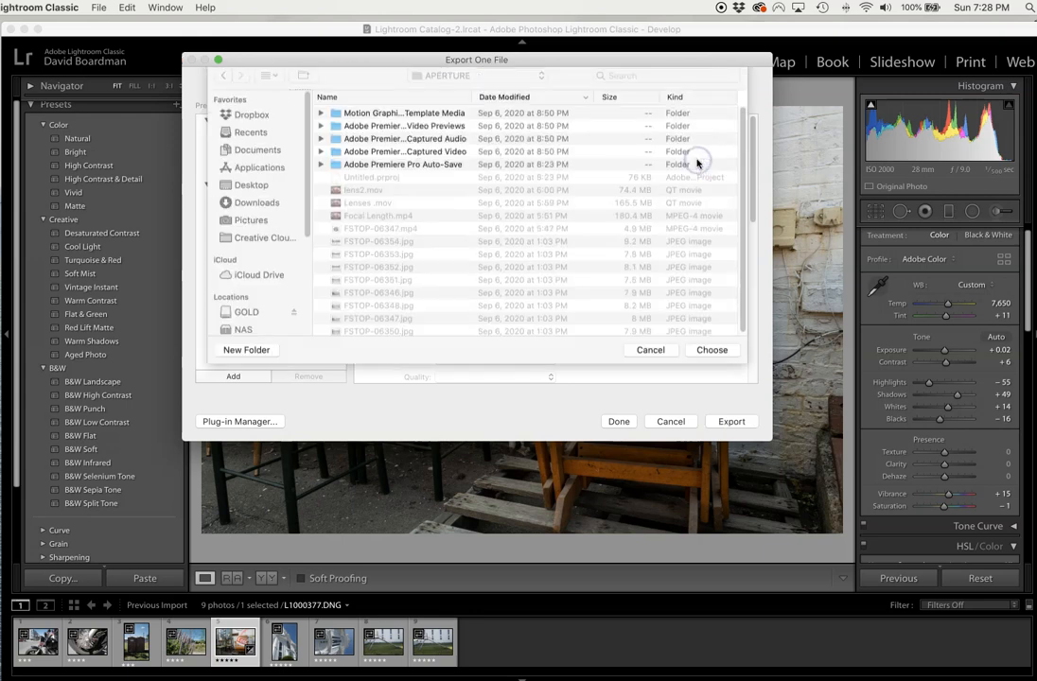
click(242, 318)
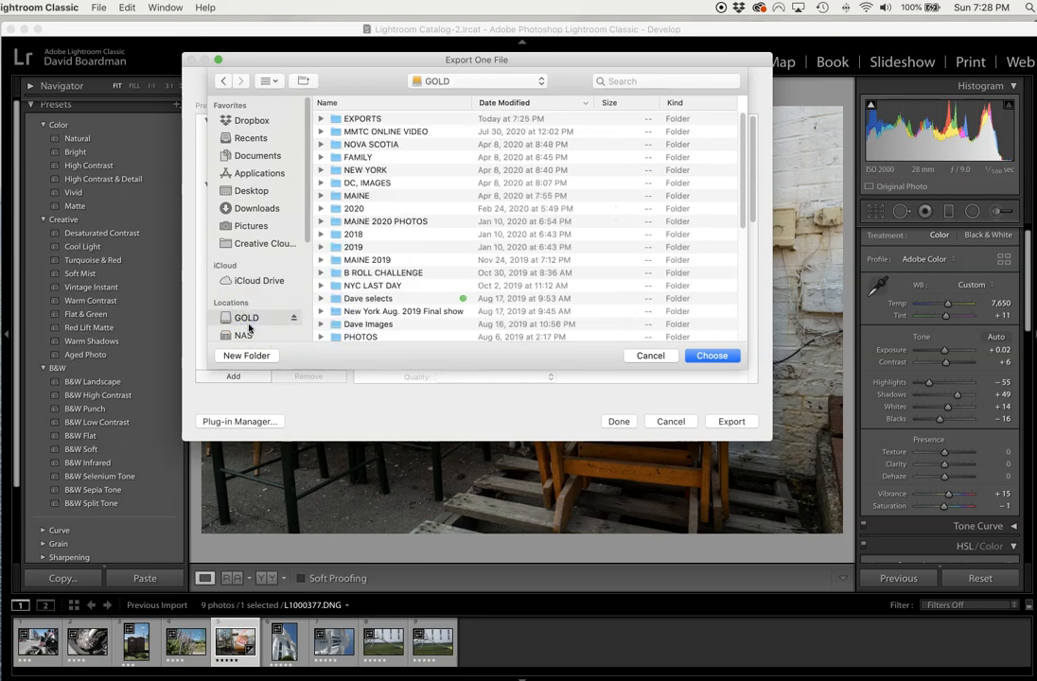
click(350, 118)
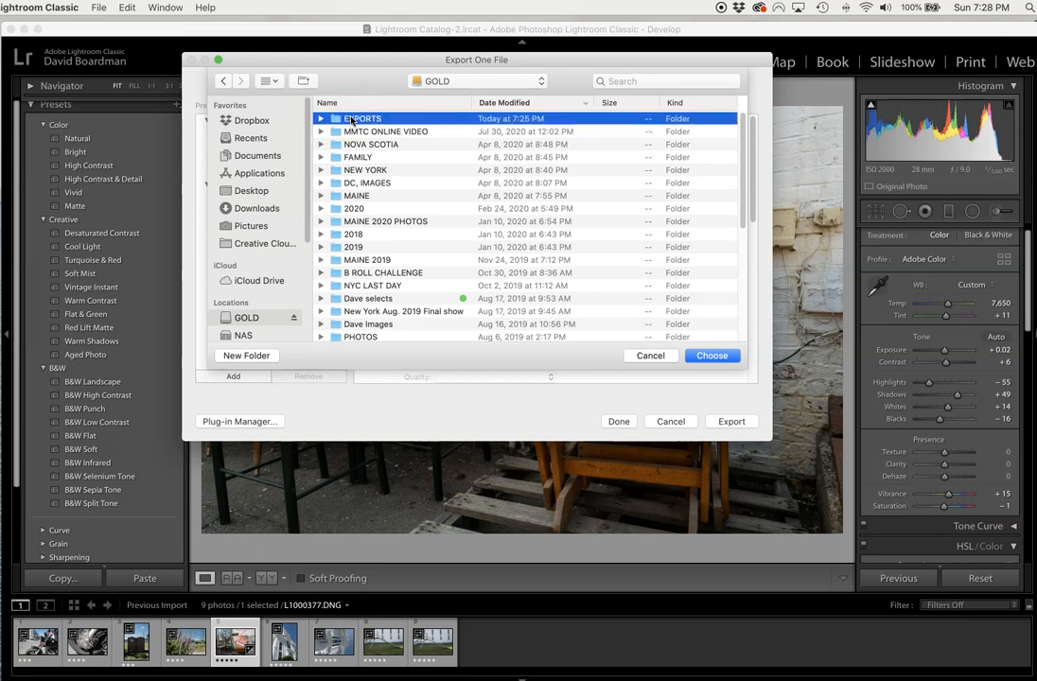
click(257, 357)
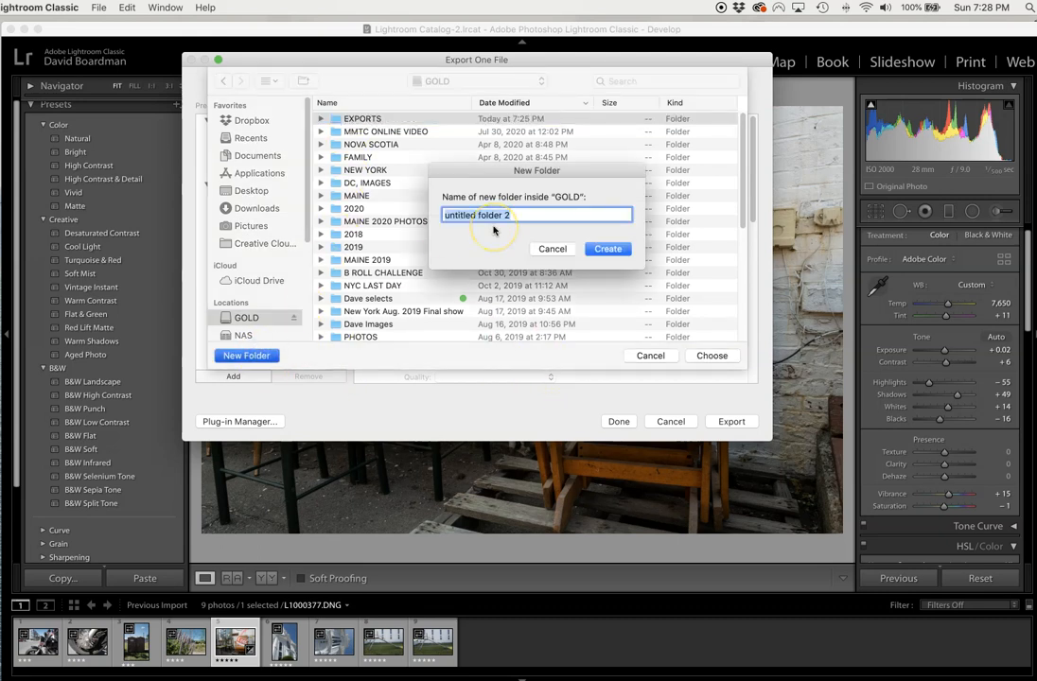
text(PHOTO EXPORTS)
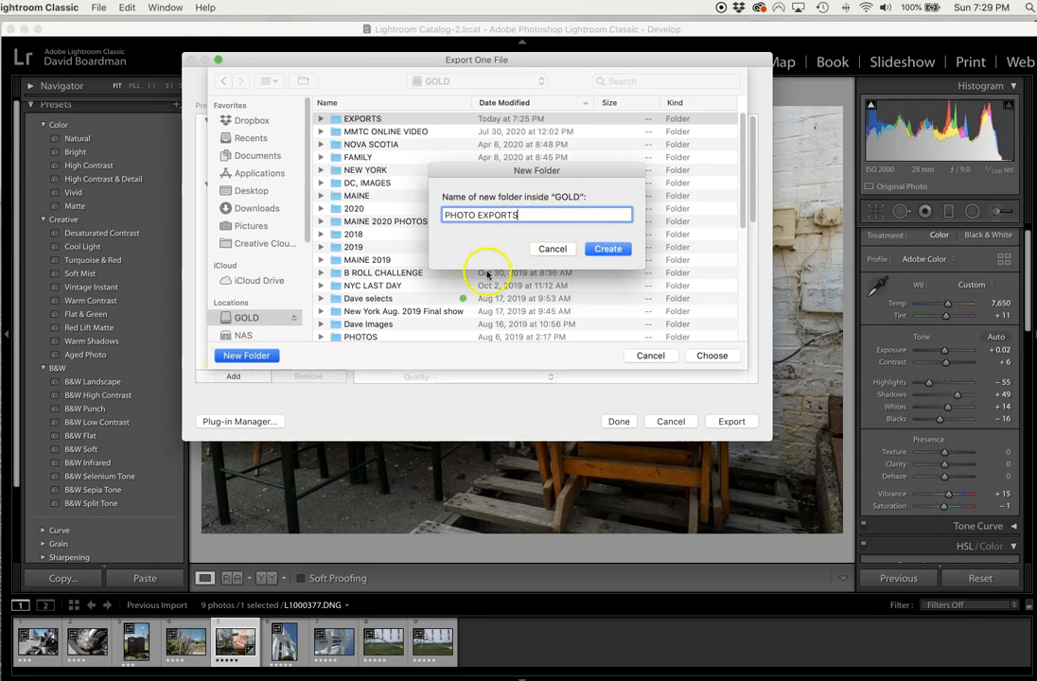
click(607, 248)
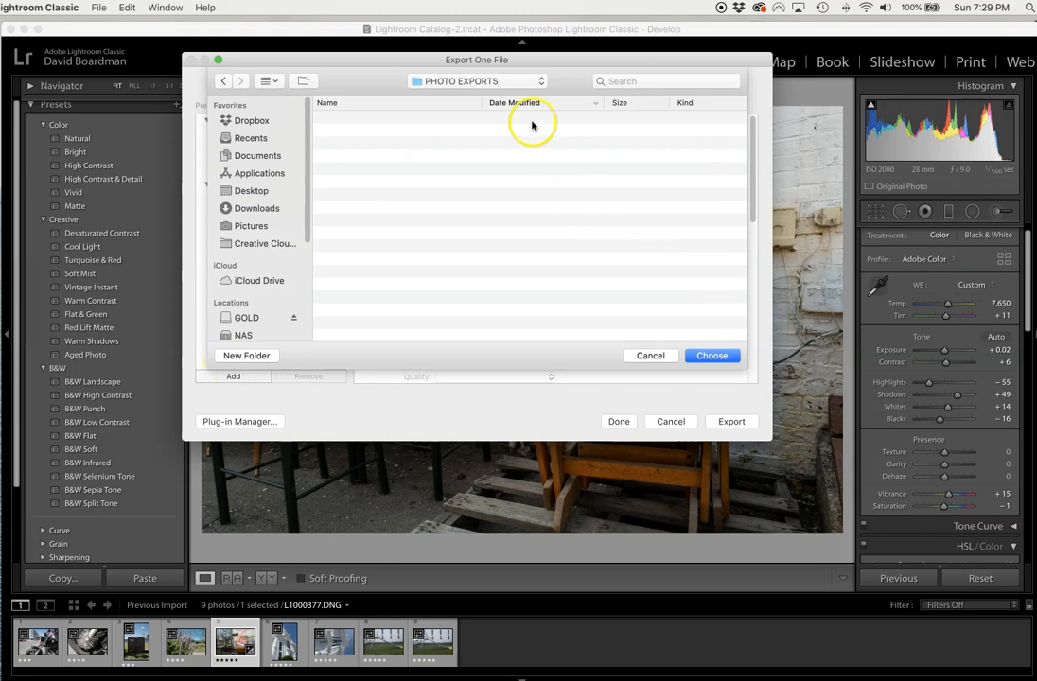
click(712, 358)
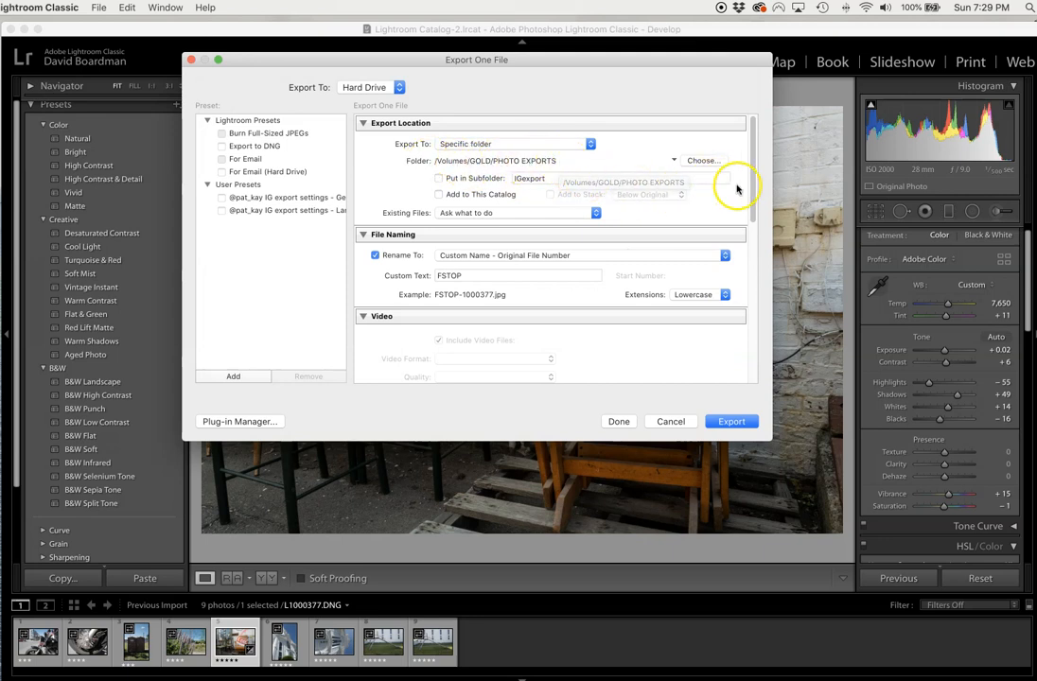
- Put the export in a subfolder named Downtown and set existing files handling to Ask what to do
double_click(521, 178)
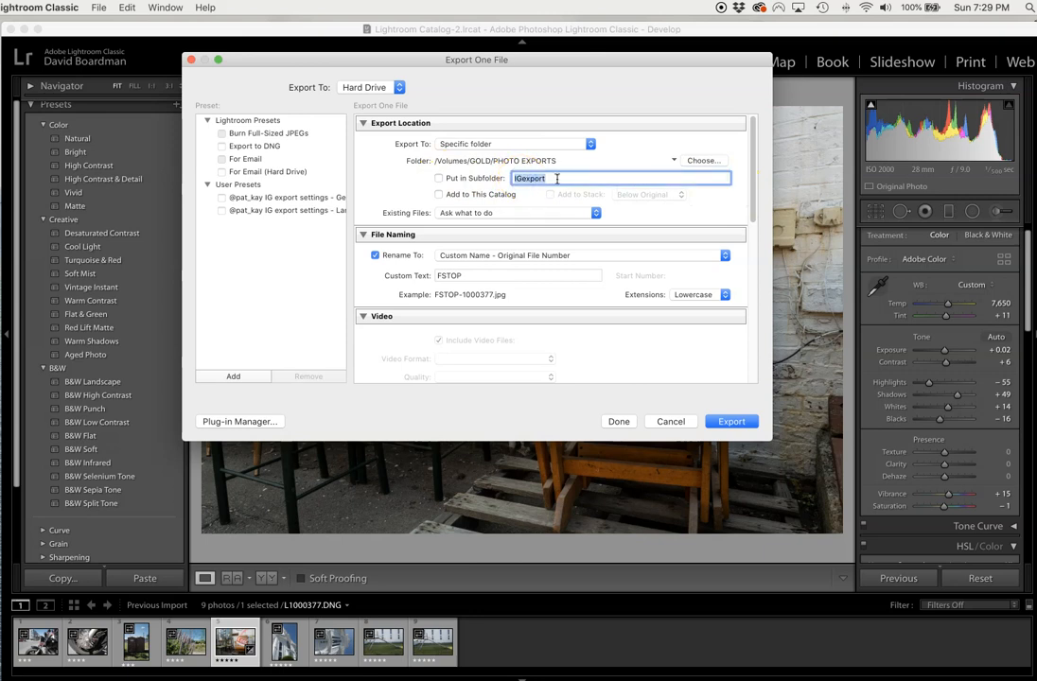
text(Downtown)
click(439, 178)
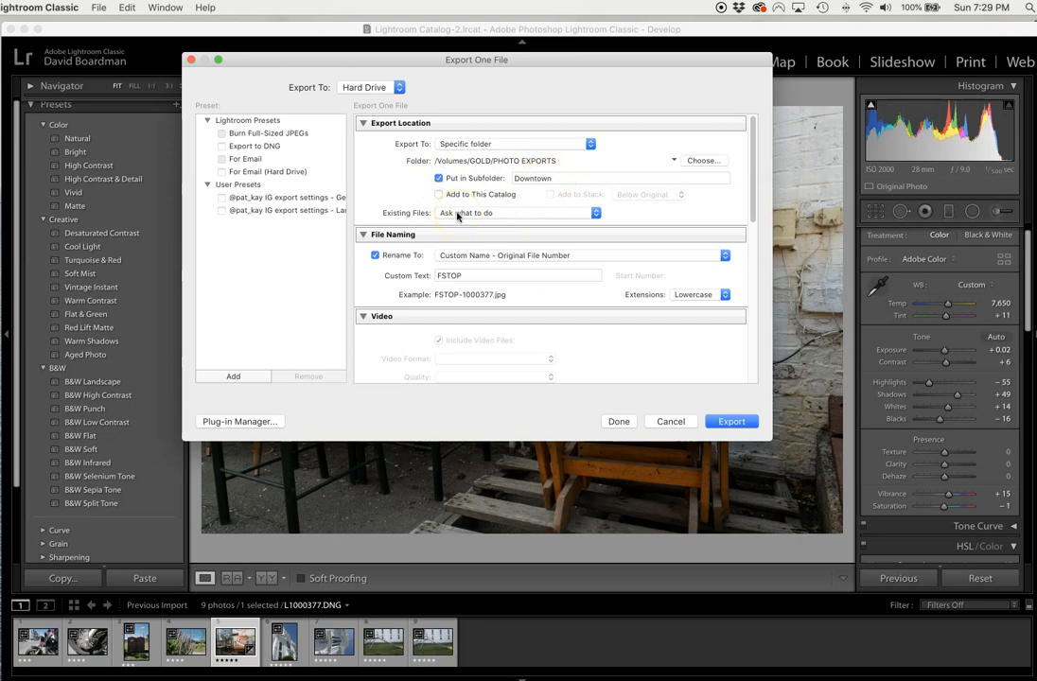
click(457, 216)
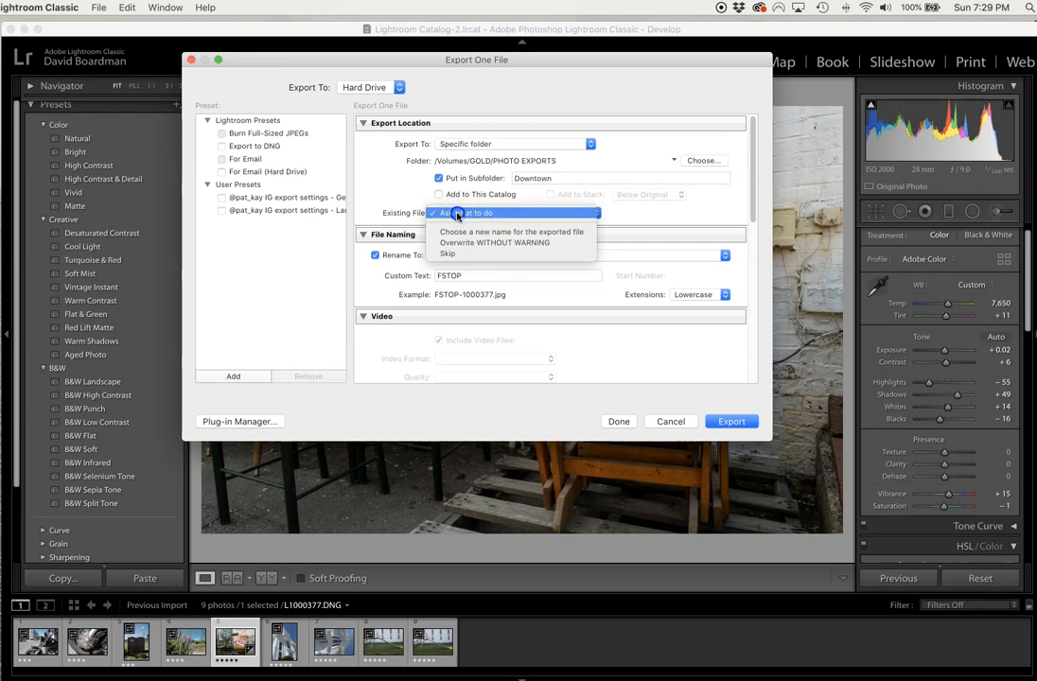
click(457, 215)
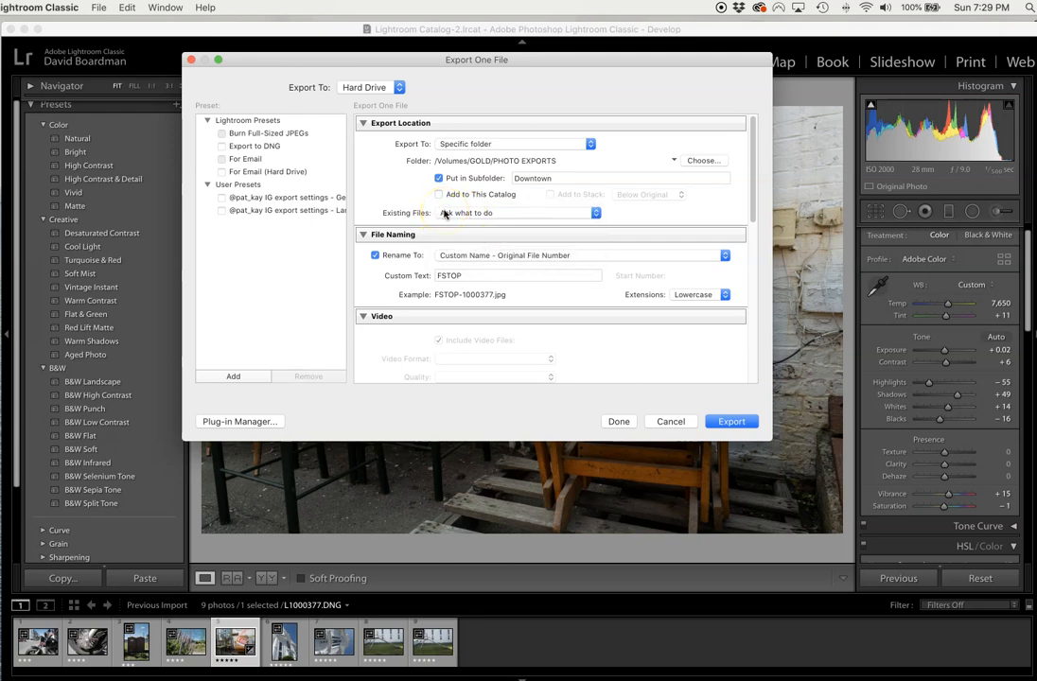
click(445, 215)
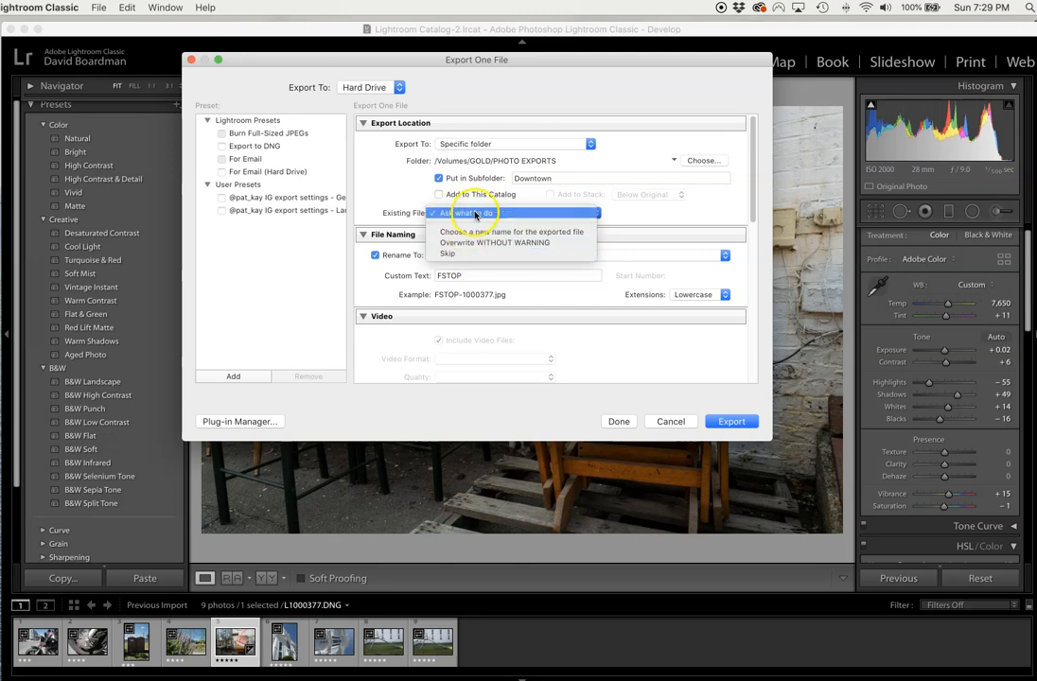
click(478, 212)
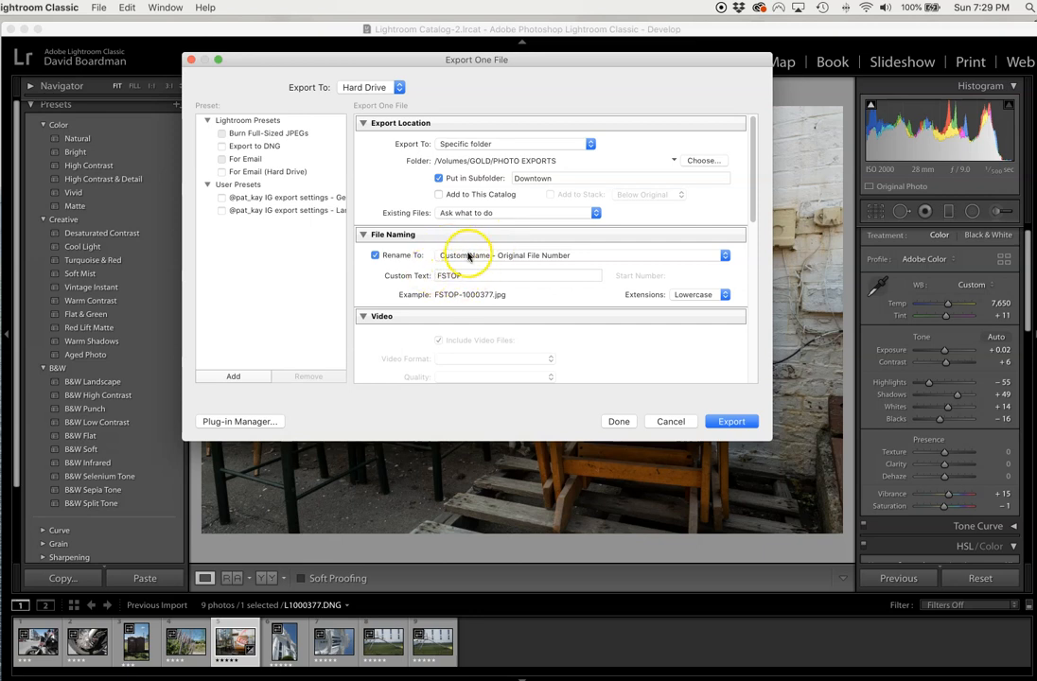
- Set the exported file's naming to Custom Name - Original File Number with the custom text DCB
click(502, 255)
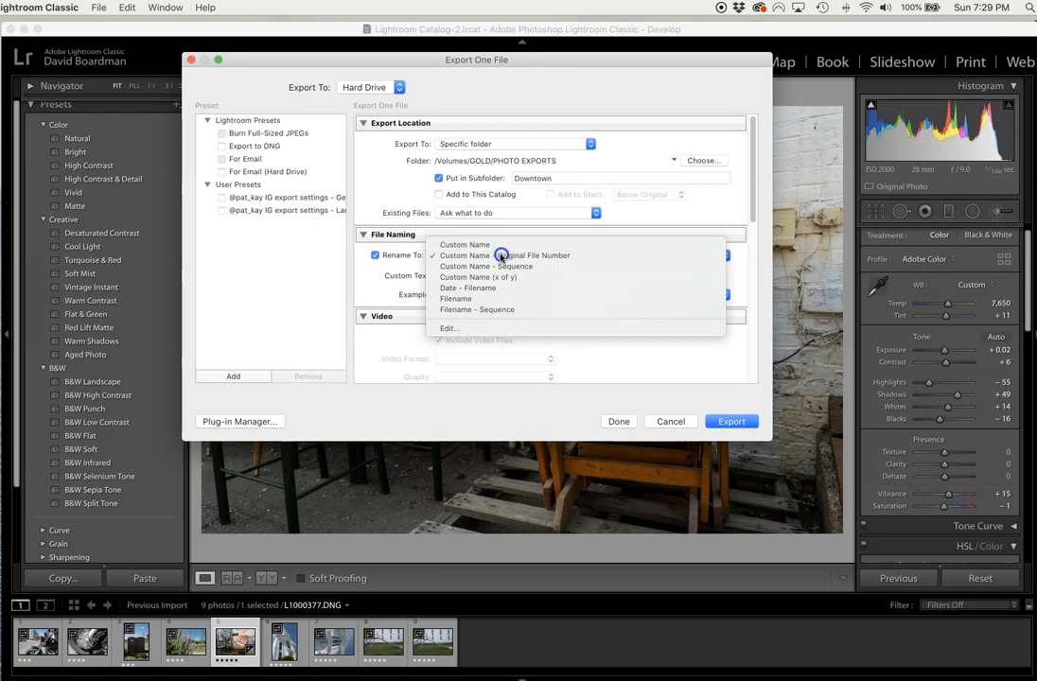
click(501, 255)
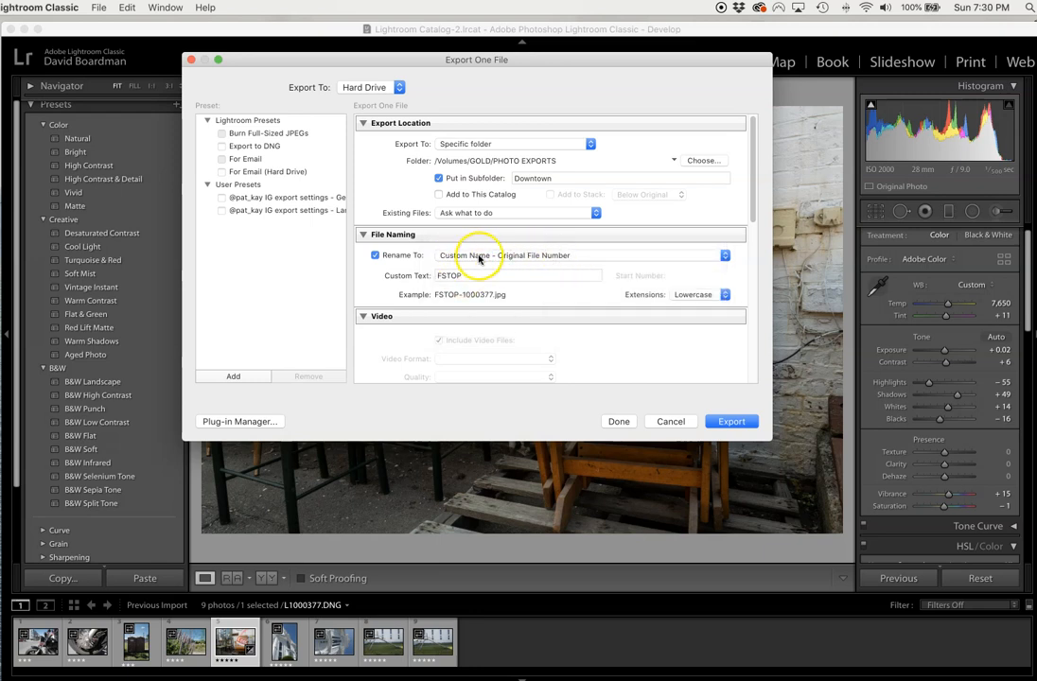
double_click(442, 275)
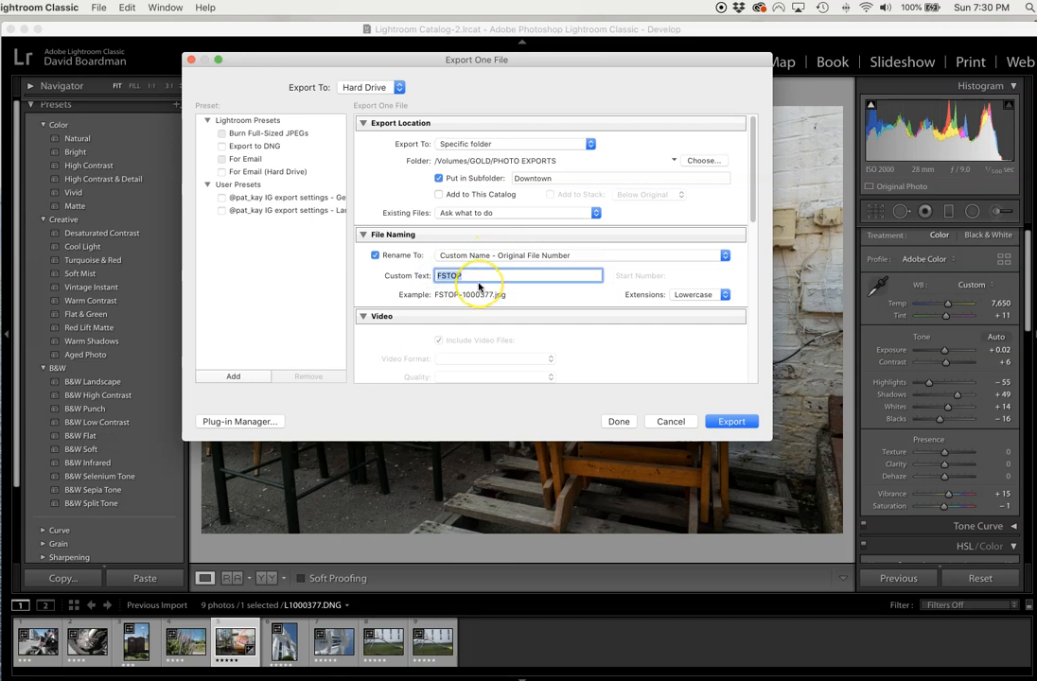
text(DC)
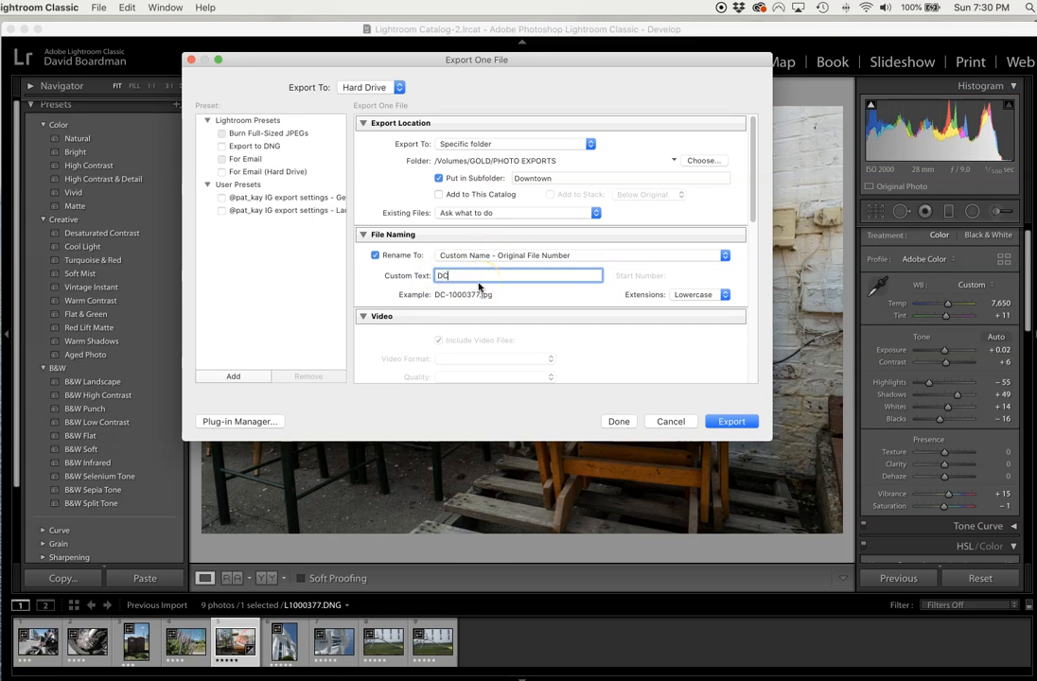
text(B)
click(473, 298)
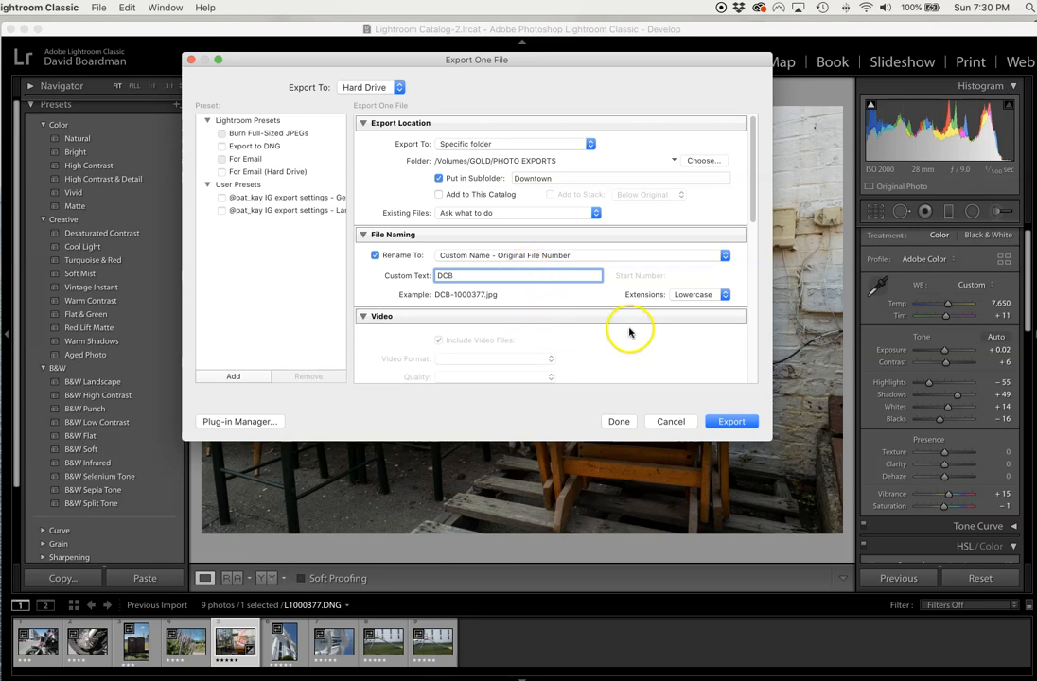
- Configure the export file settings as JPEG in sRGB, with no file size limit and quality 100
scroll(624, 336, down, 2)
scroll(630, 338, down, 6)
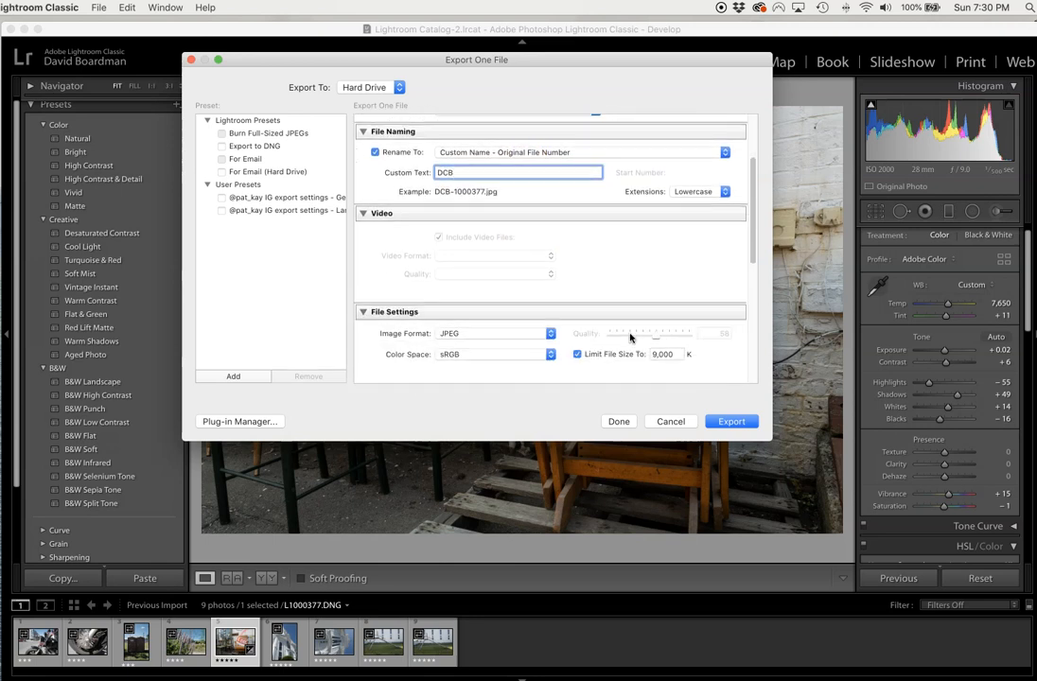
scroll(630, 338, down, 2)
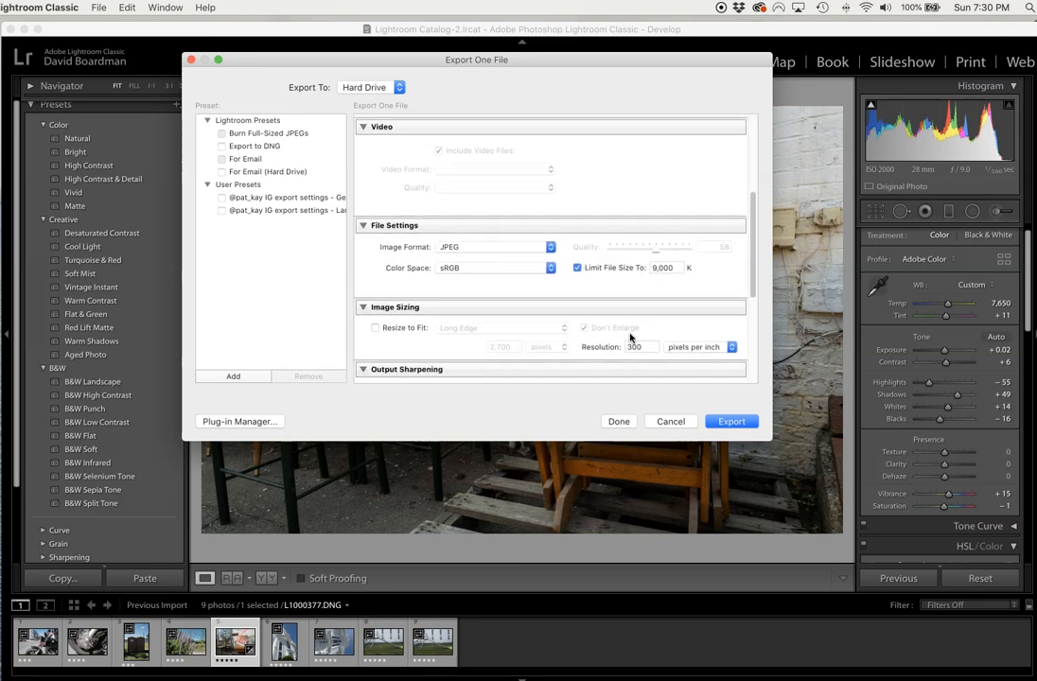
click(484, 254)
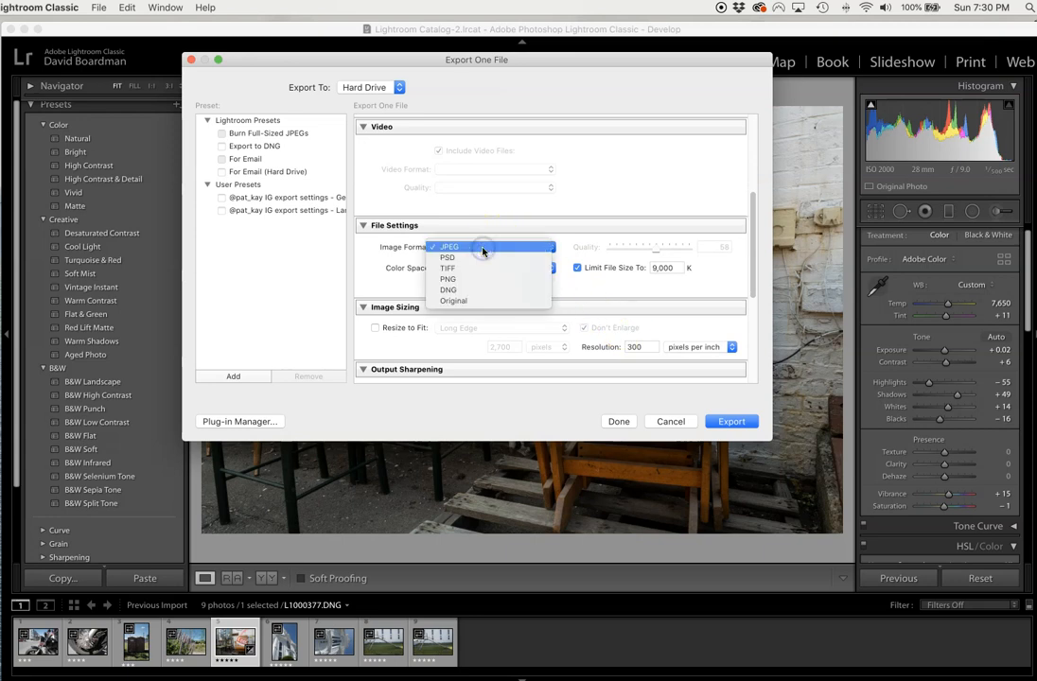
click(483, 248)
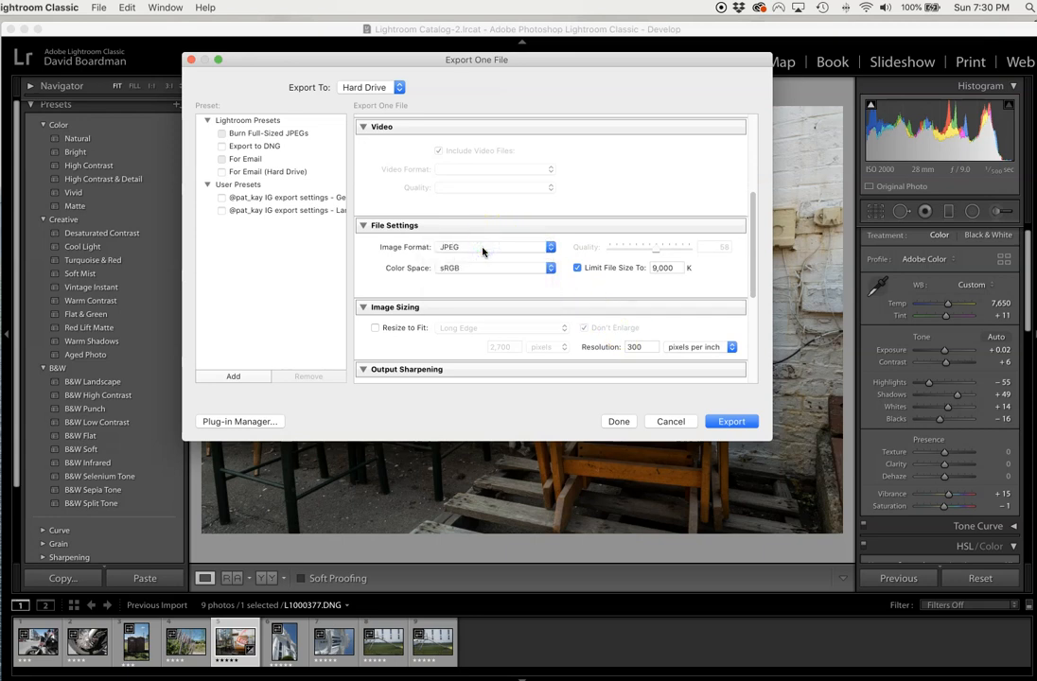
click(482, 270)
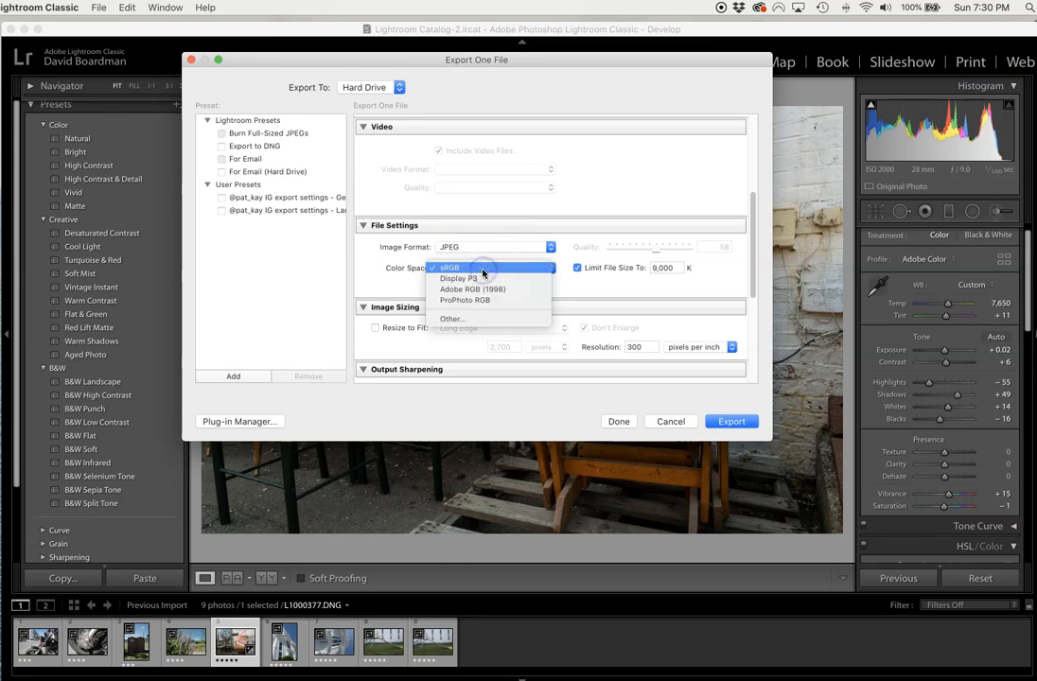
click(482, 270)
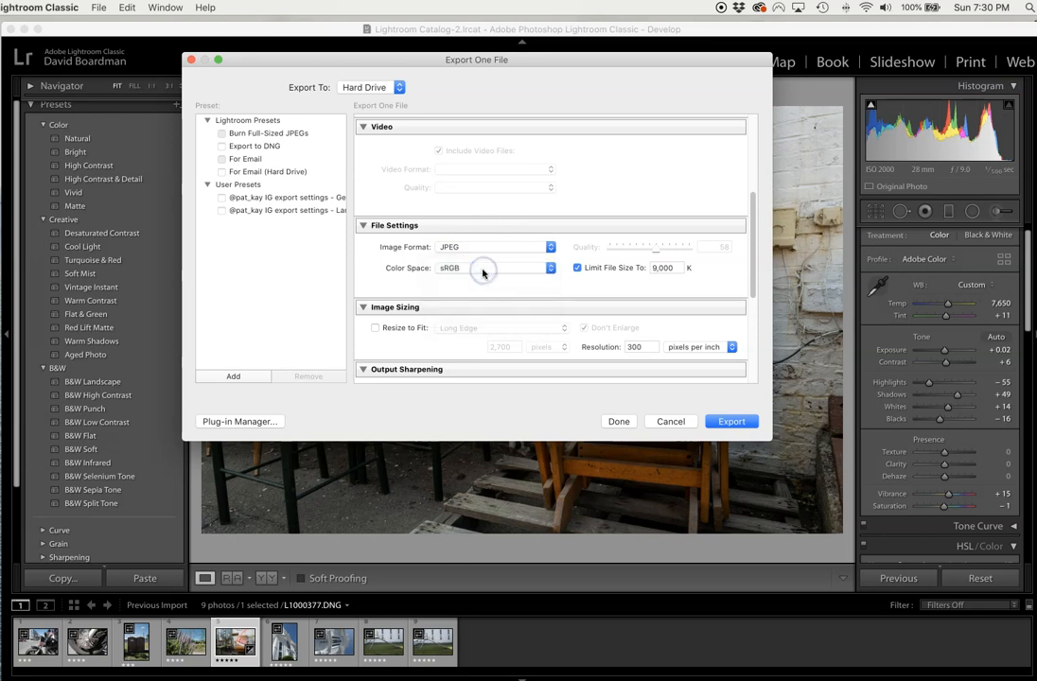
click(577, 267)
drag(641, 250, 732, 250)
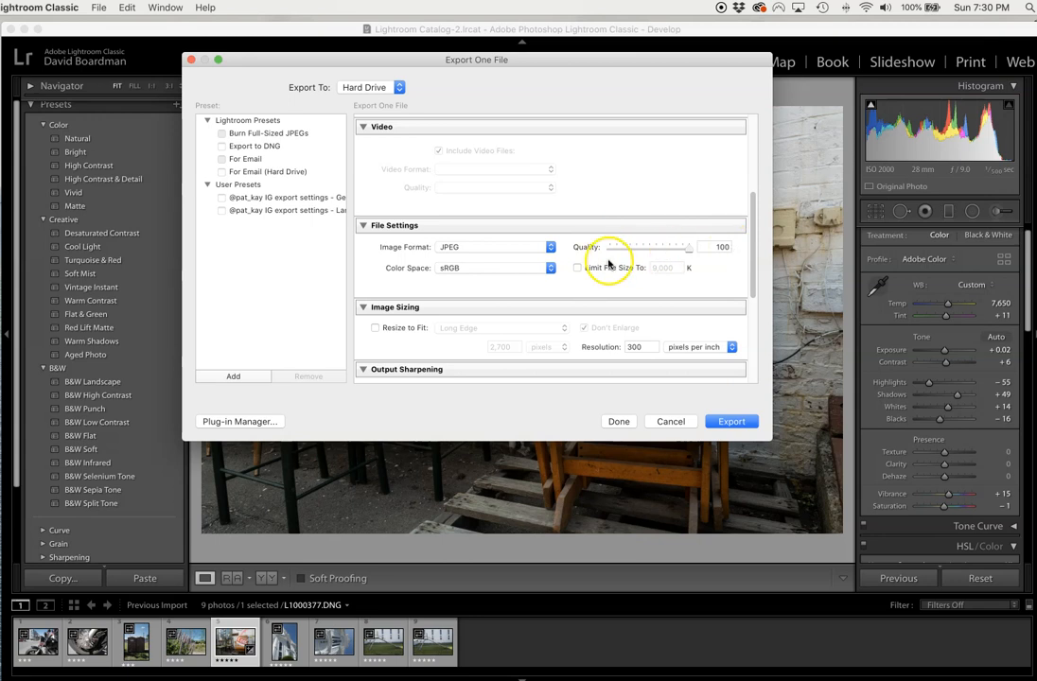
- Limit the exported JPEG's file size to 9,000 K
click(578, 268)
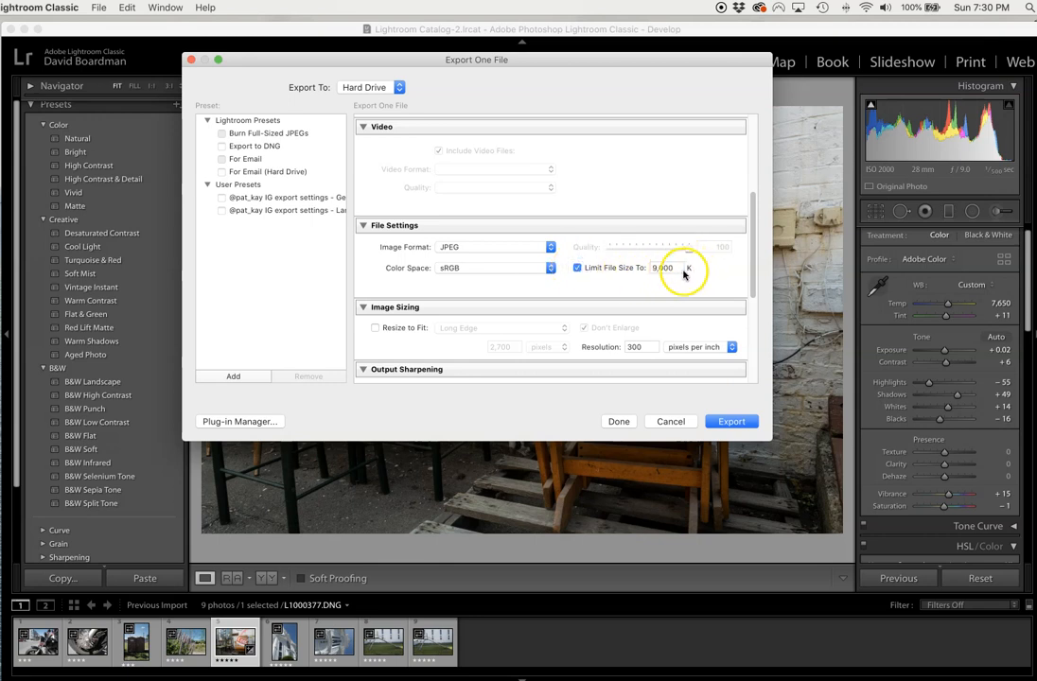
scroll(678, 304, down, 3)
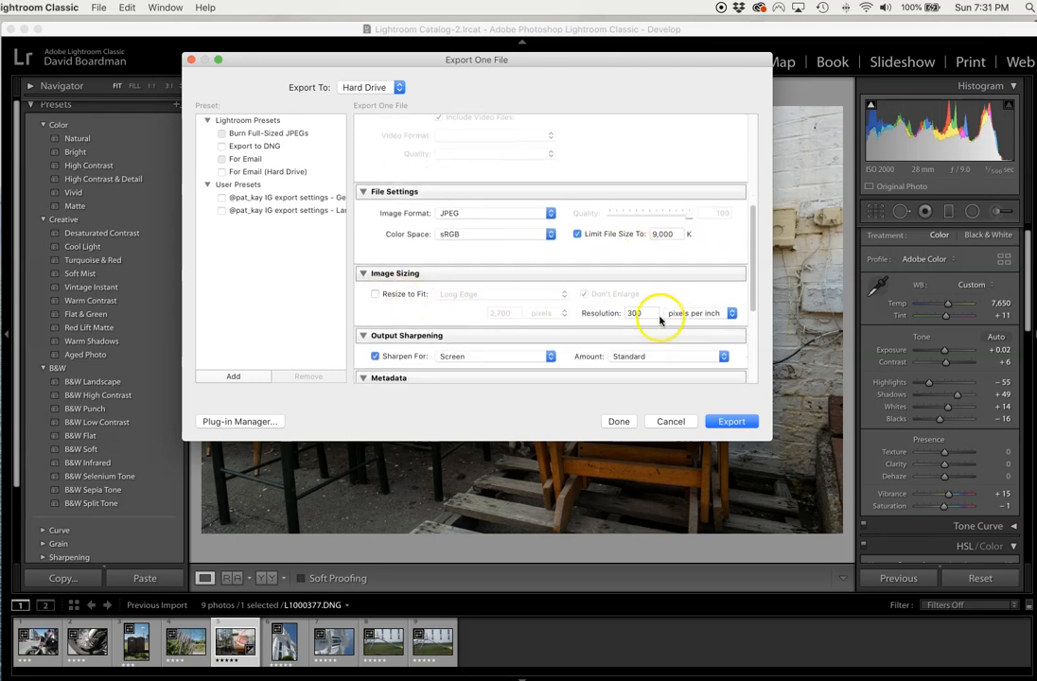
scroll(663, 313, down, 3)
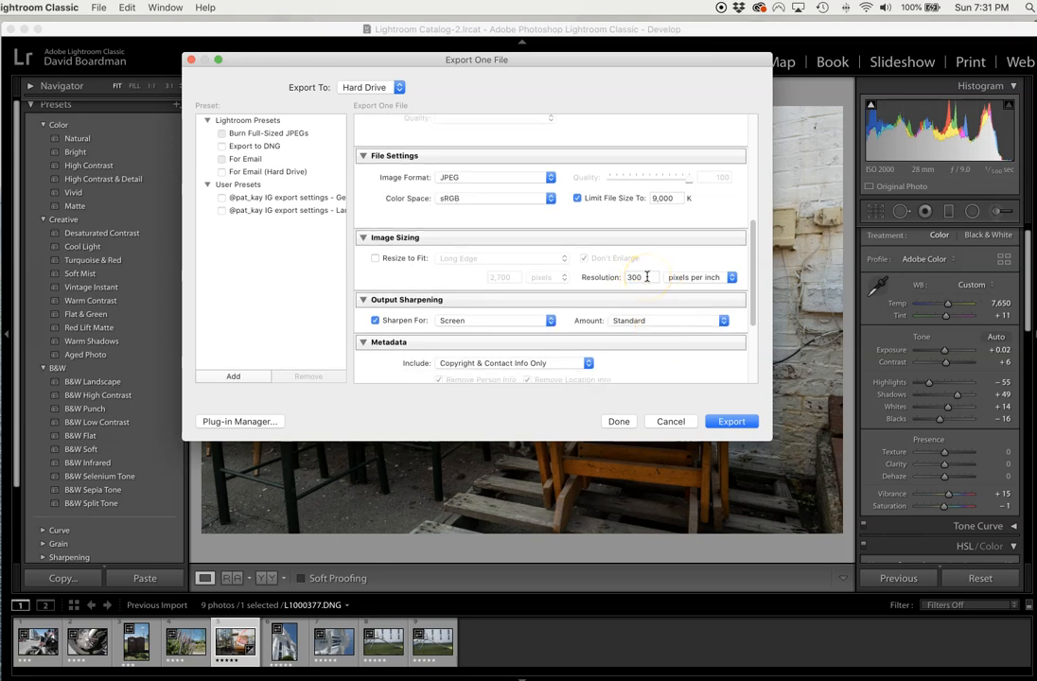
- Try an image resolution of 72 pixels per inch and set it back to 300
click(647, 277)
text(72)
click(700, 277)
click(700, 277)
click(642, 277)
double_click(630, 278)
click(700, 248)
scroll(407, 319, down, 1)
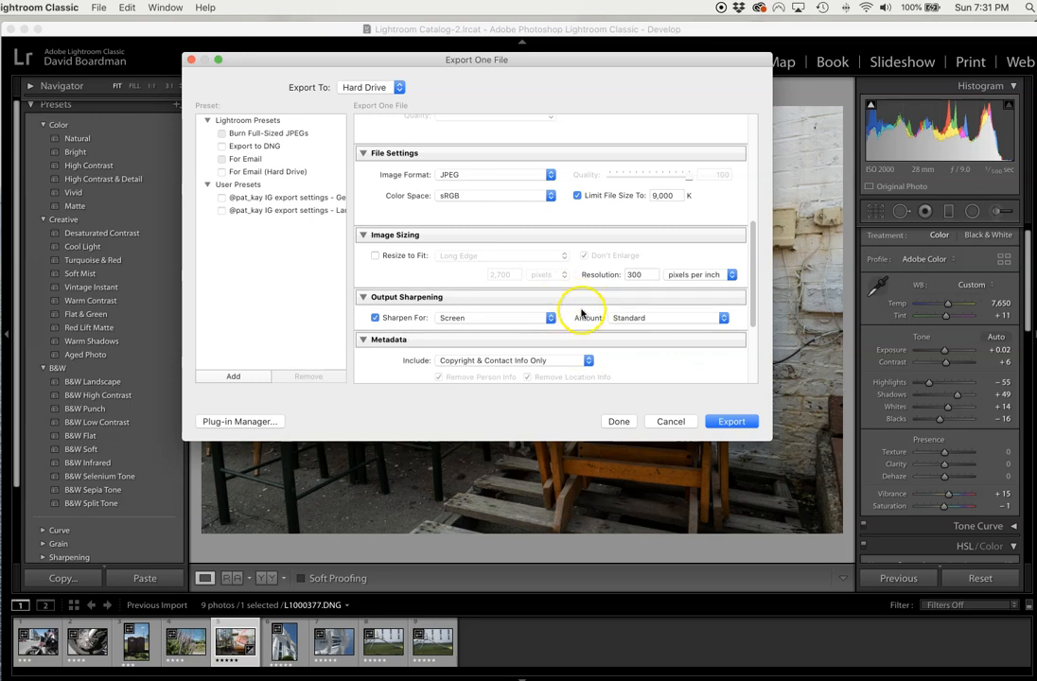
- Set output sharpening for Glossy Paper with the Standard amount
click(451, 320)
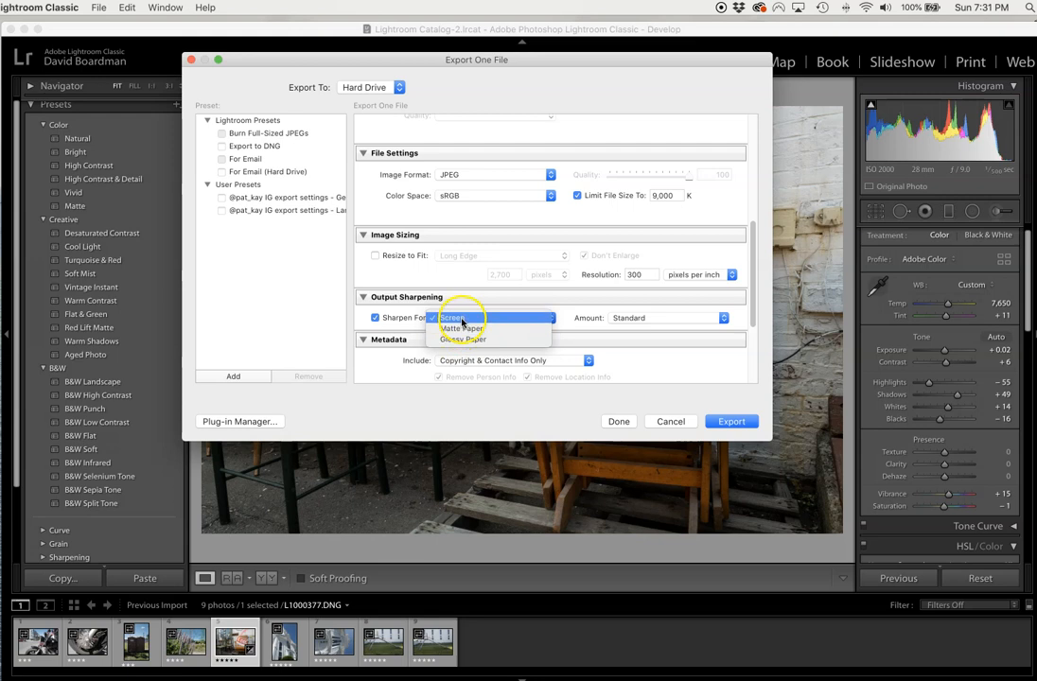
click(639, 274)
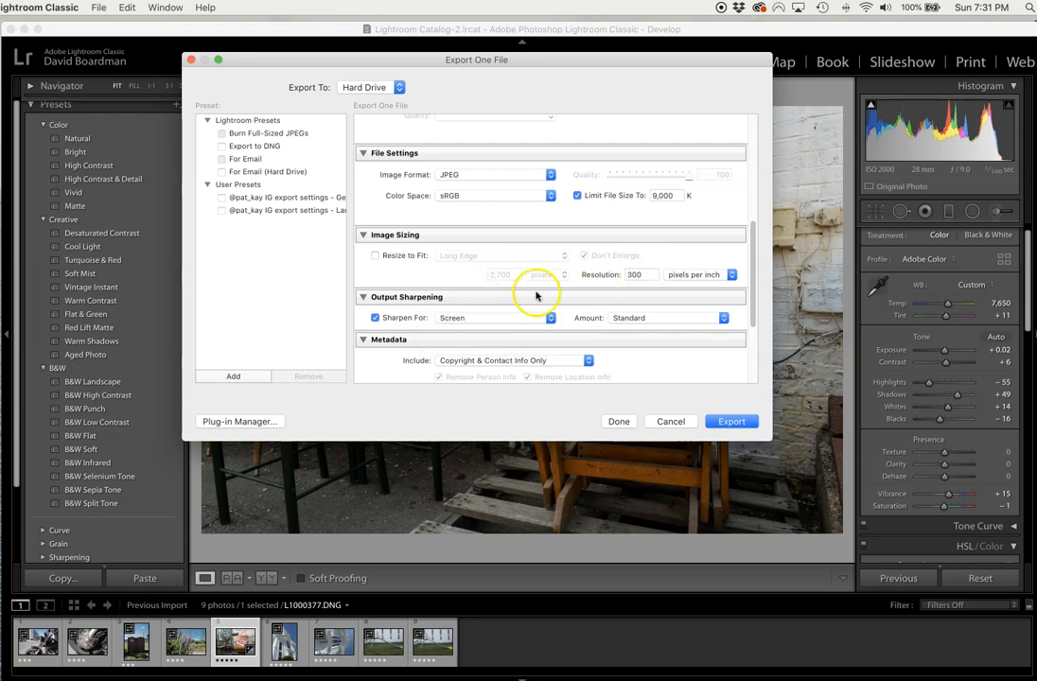
click(473, 318)
click(456, 339)
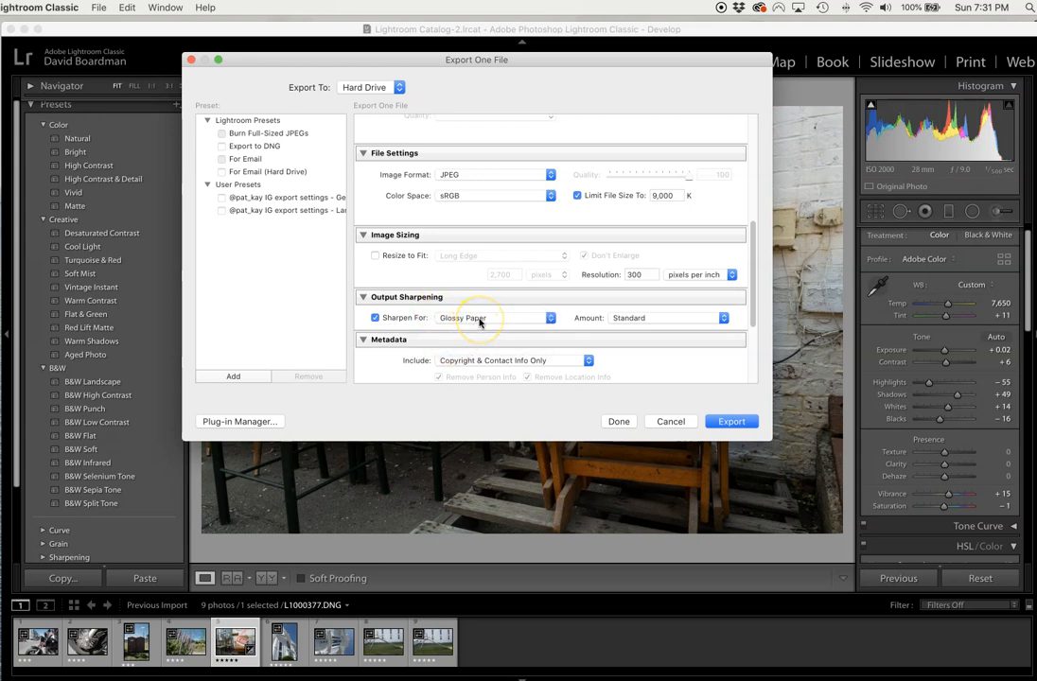
click(487, 324)
click(488, 319)
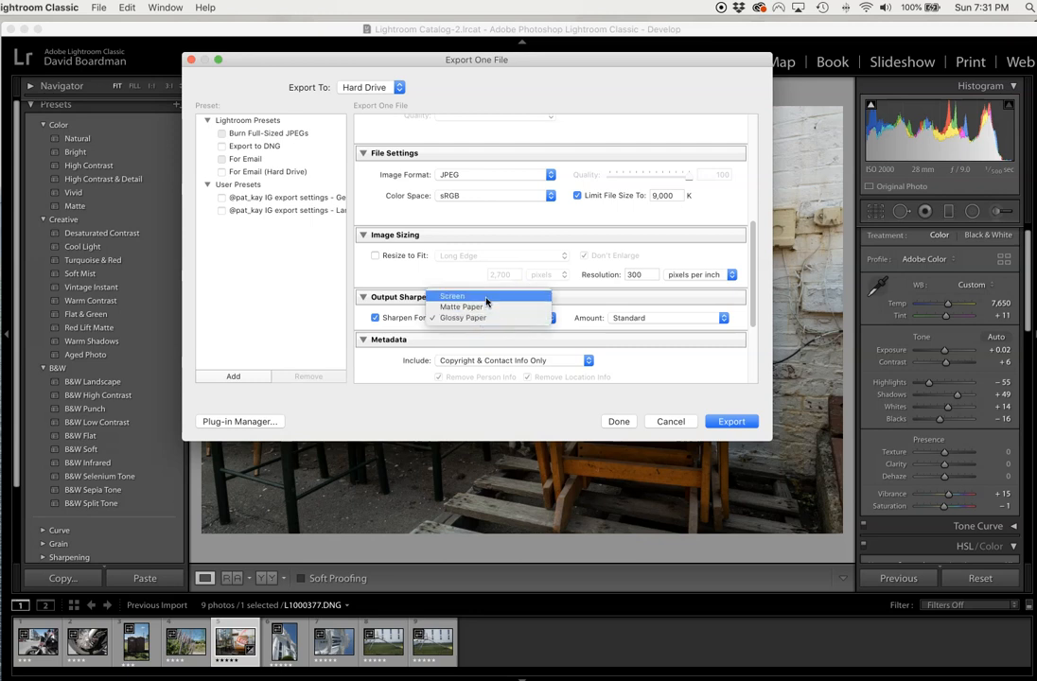
click(489, 320)
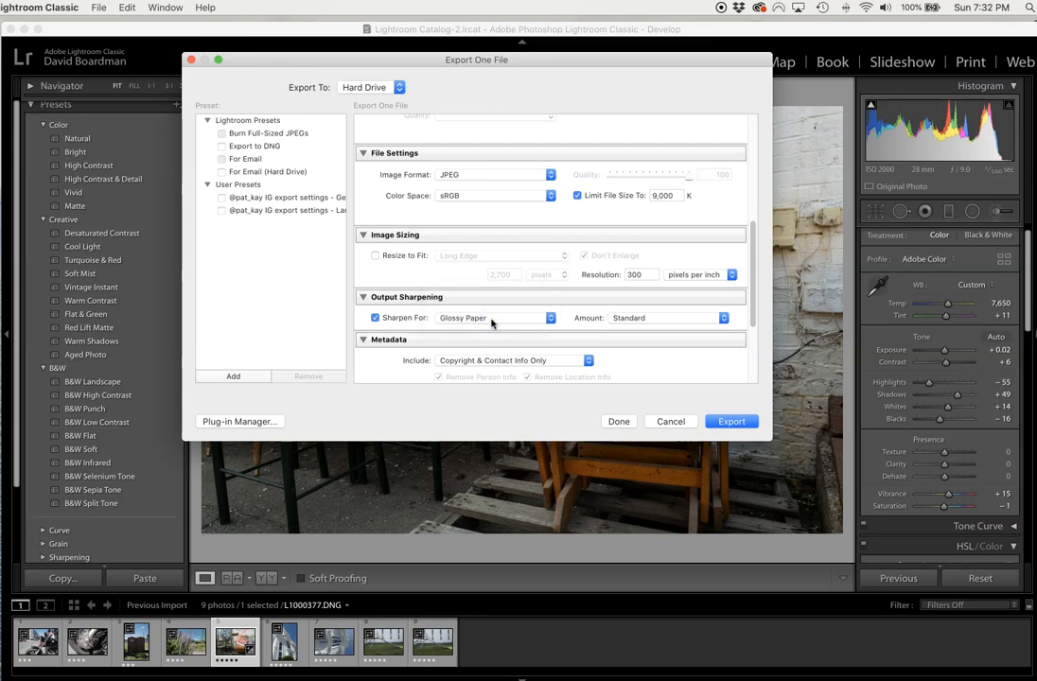
click(649, 319)
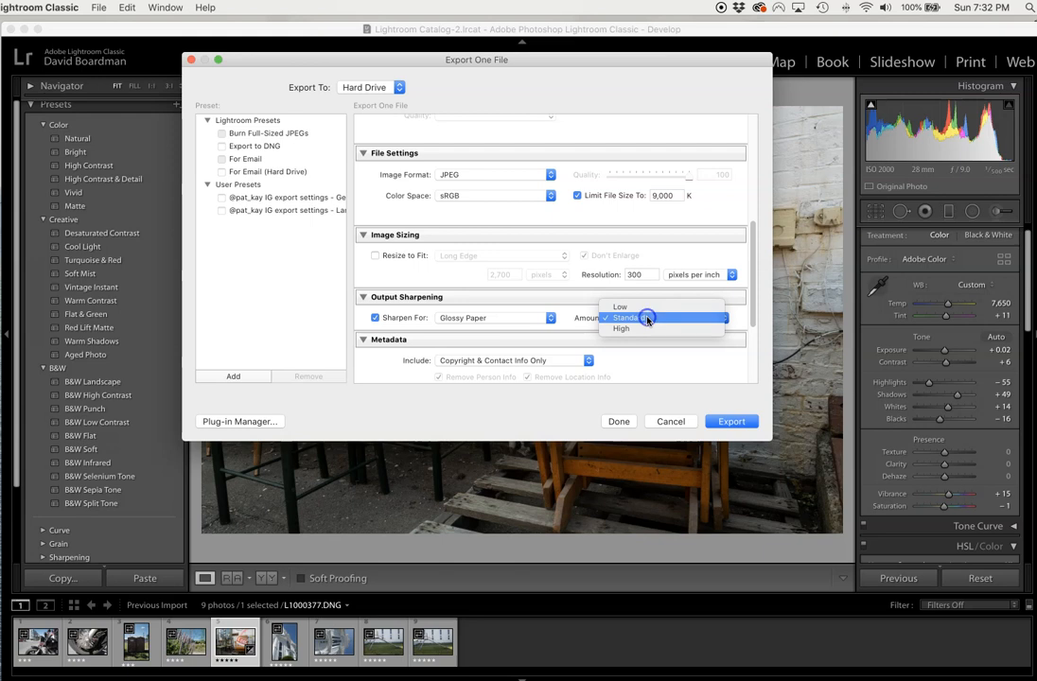
click(648, 319)
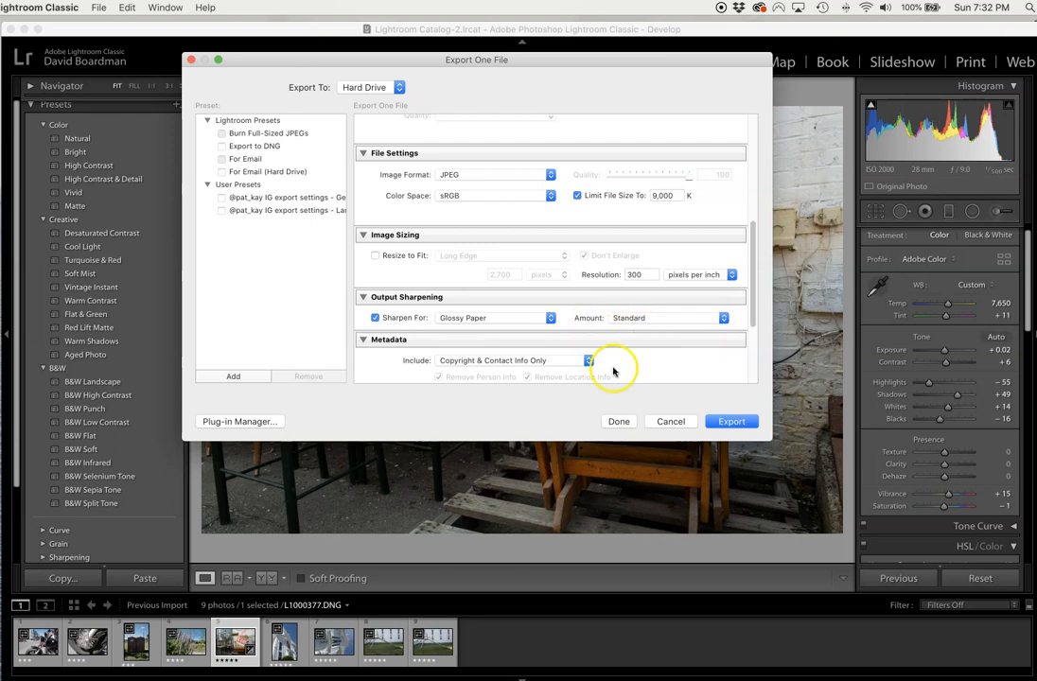
- Leave the watermark off and set the after-export action to Do nothing
scroll(628, 369, down, 3)
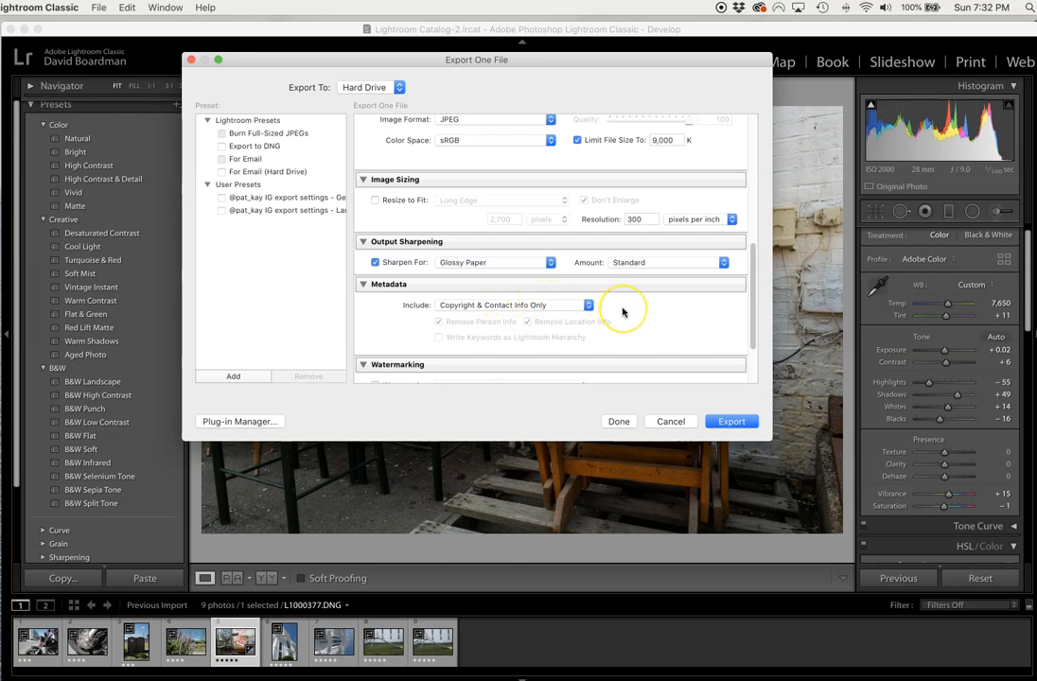
scroll(622, 312, down, 4)
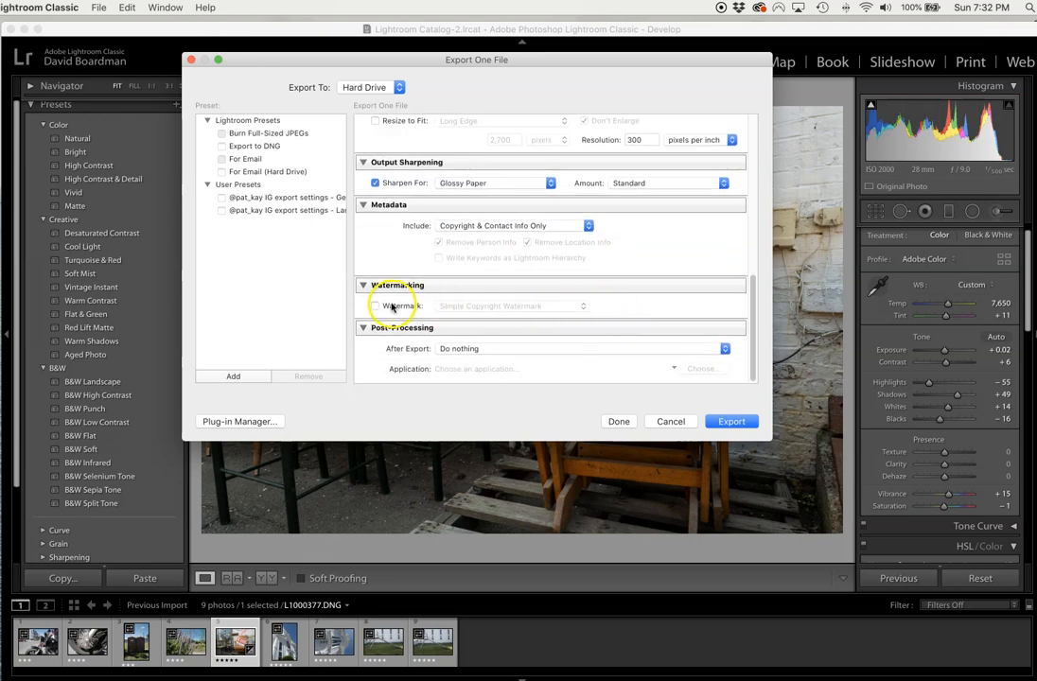
click(378, 307)
click(378, 306)
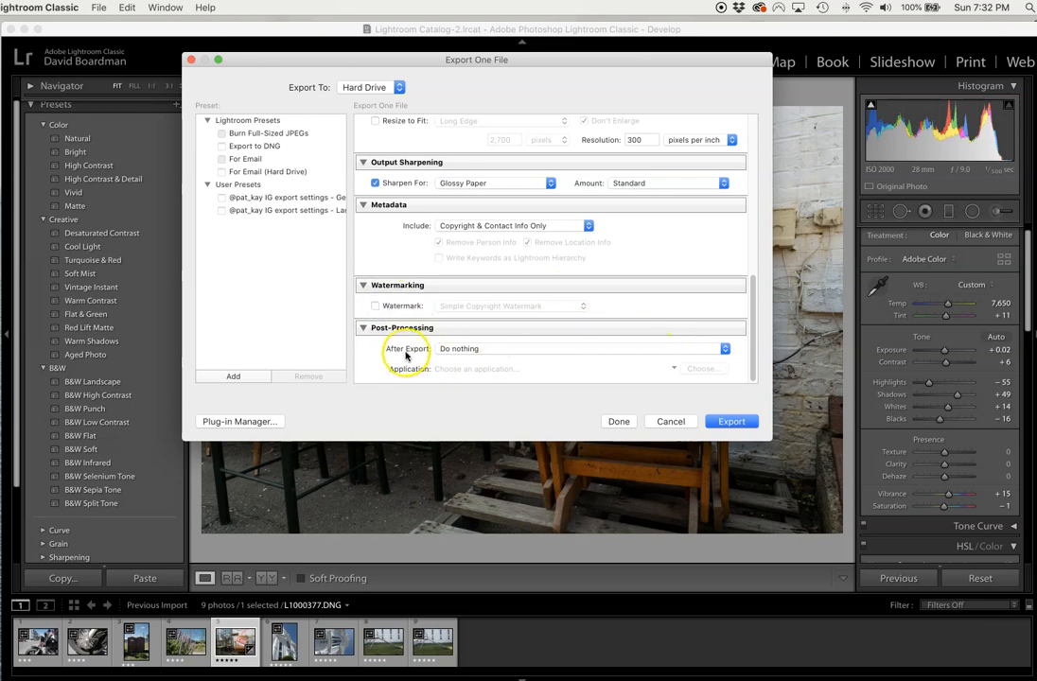
click(470, 349)
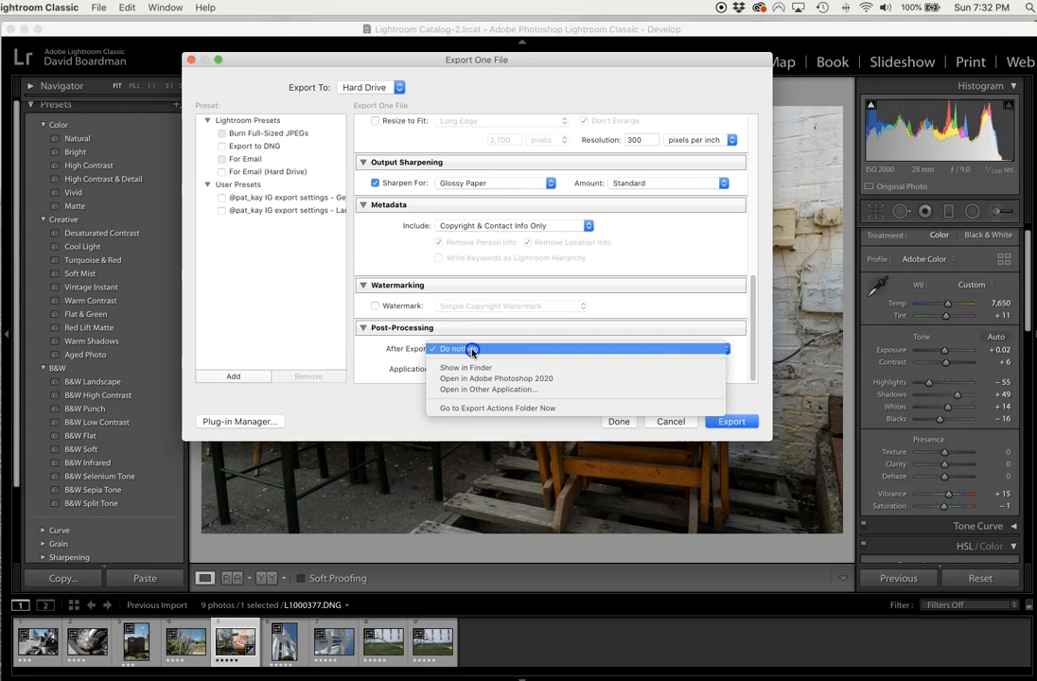
click(472, 350)
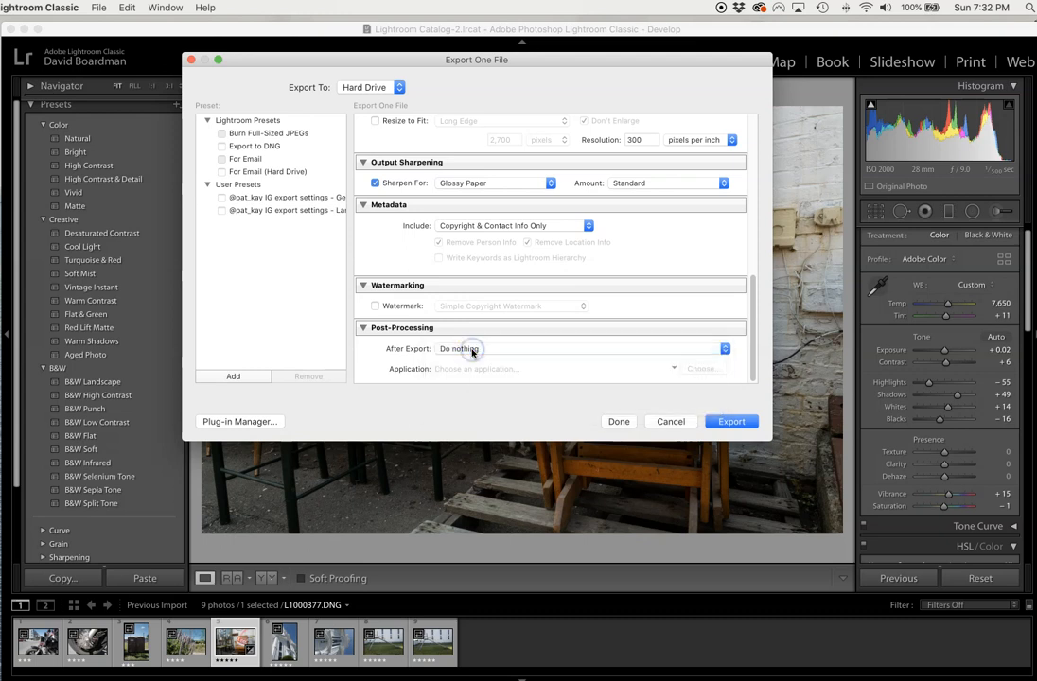
- Open the Export Actions folder in Finder, return to the export dialog, and recheck the export location and after-export action
click(535, 350)
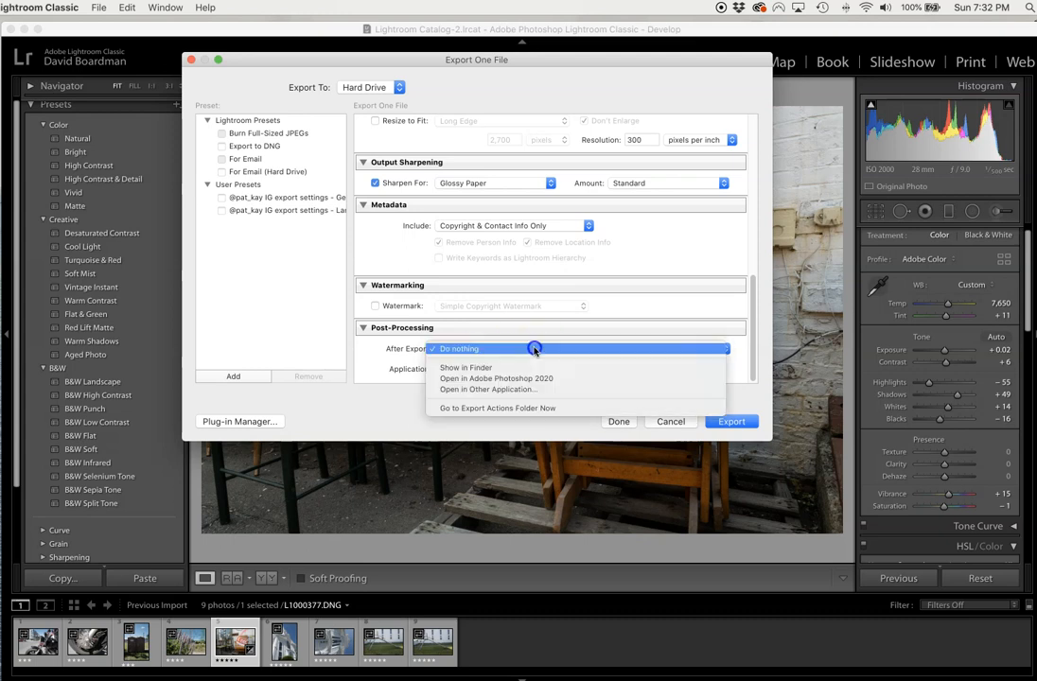
click(544, 410)
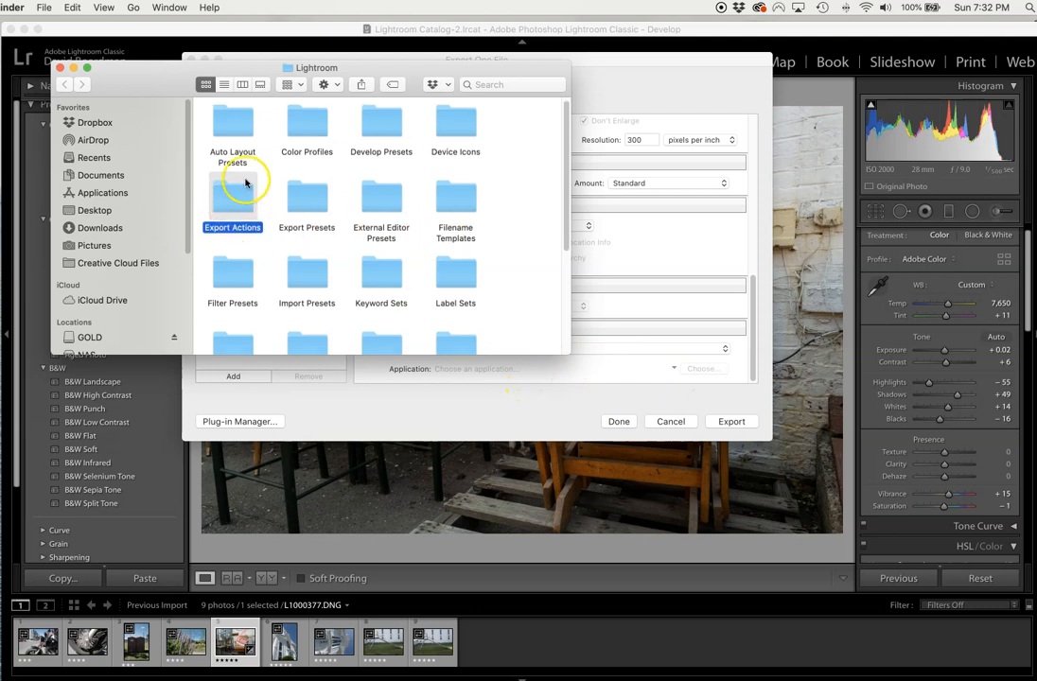
click(653, 253)
scroll(653, 253, up, 15)
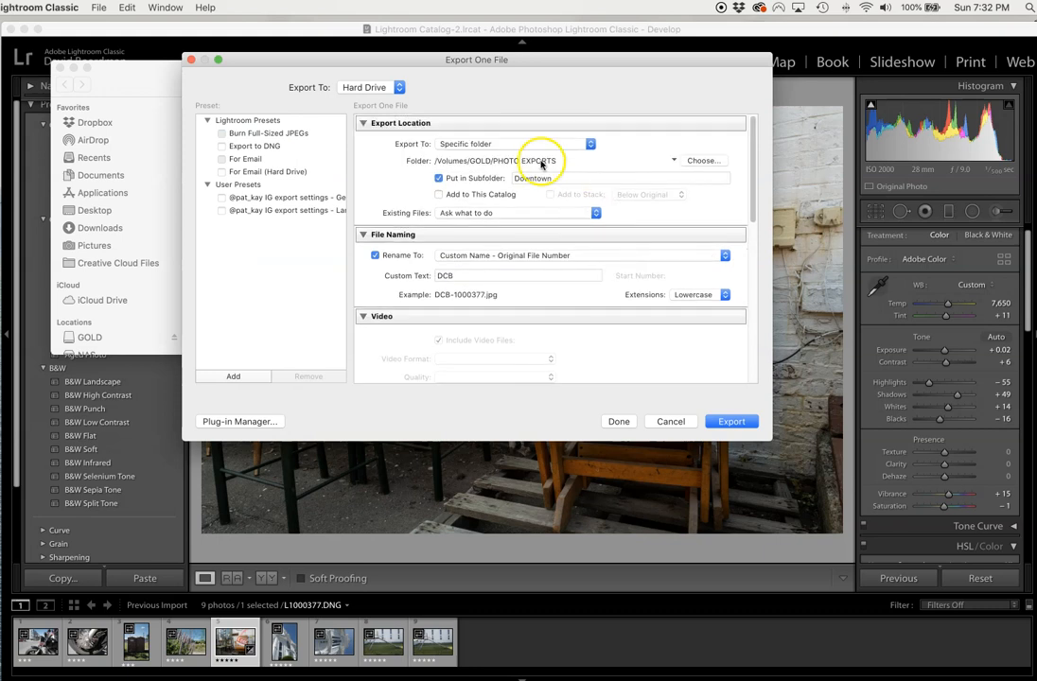
scroll(587, 283, down, 15)
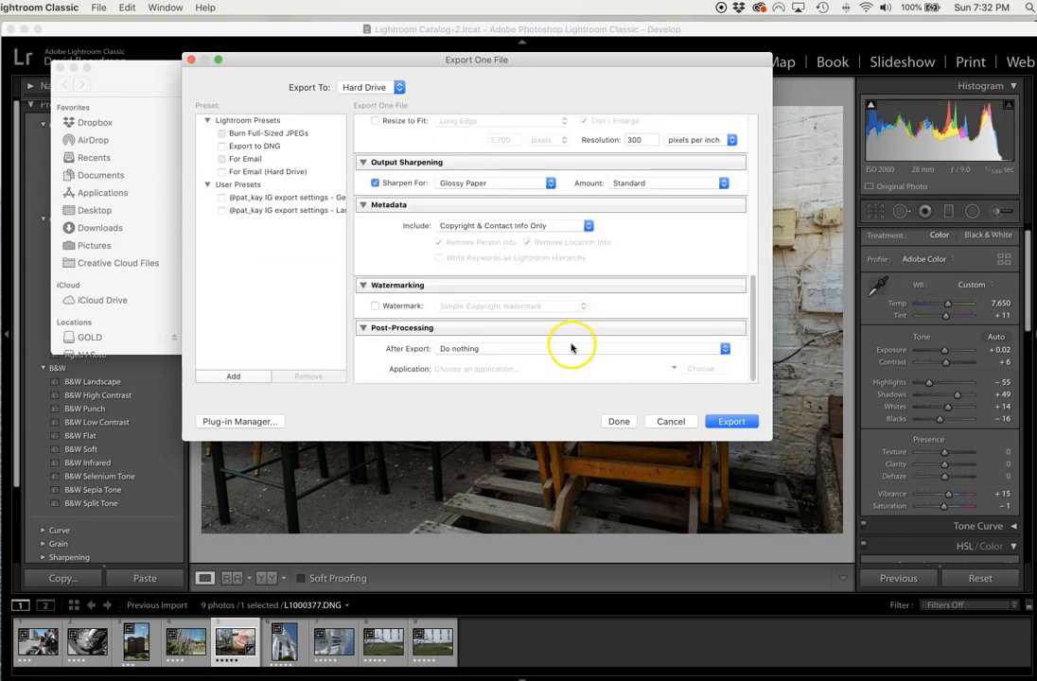
click(553, 348)
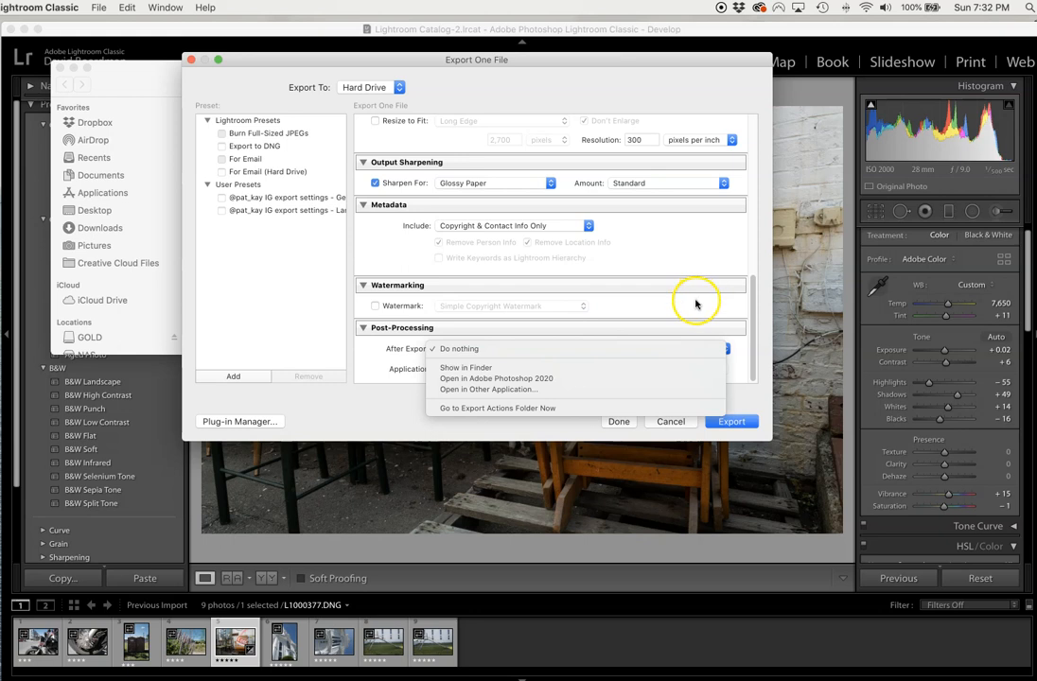
click(468, 349)
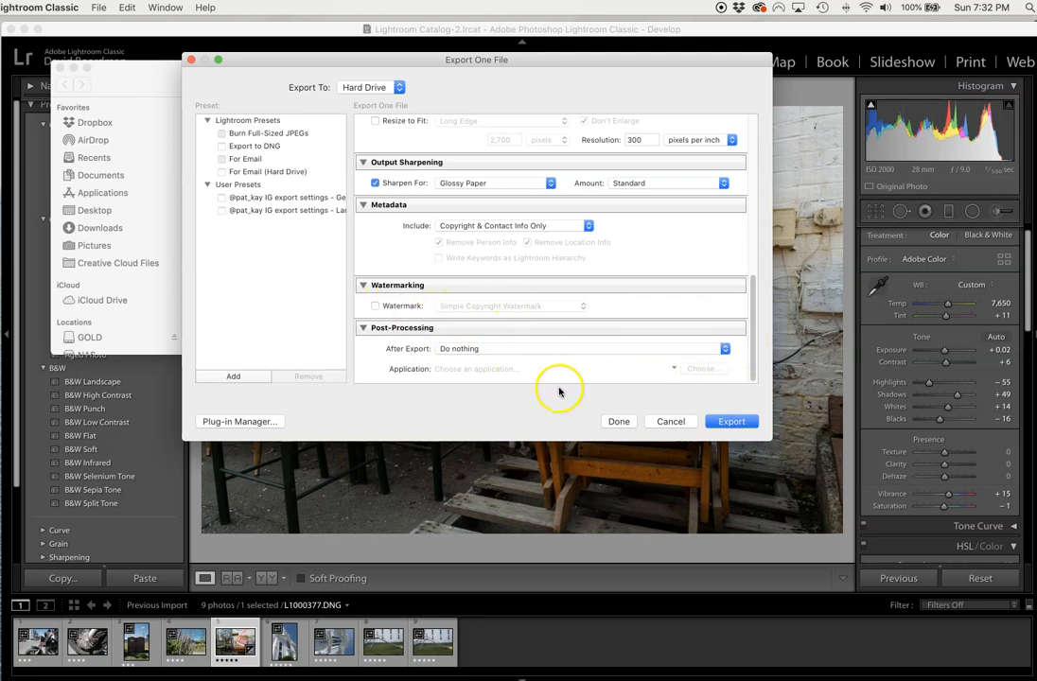
- Review the export settings from the location down to post-processing and export the photo
scroll(494, 284, up, 10)
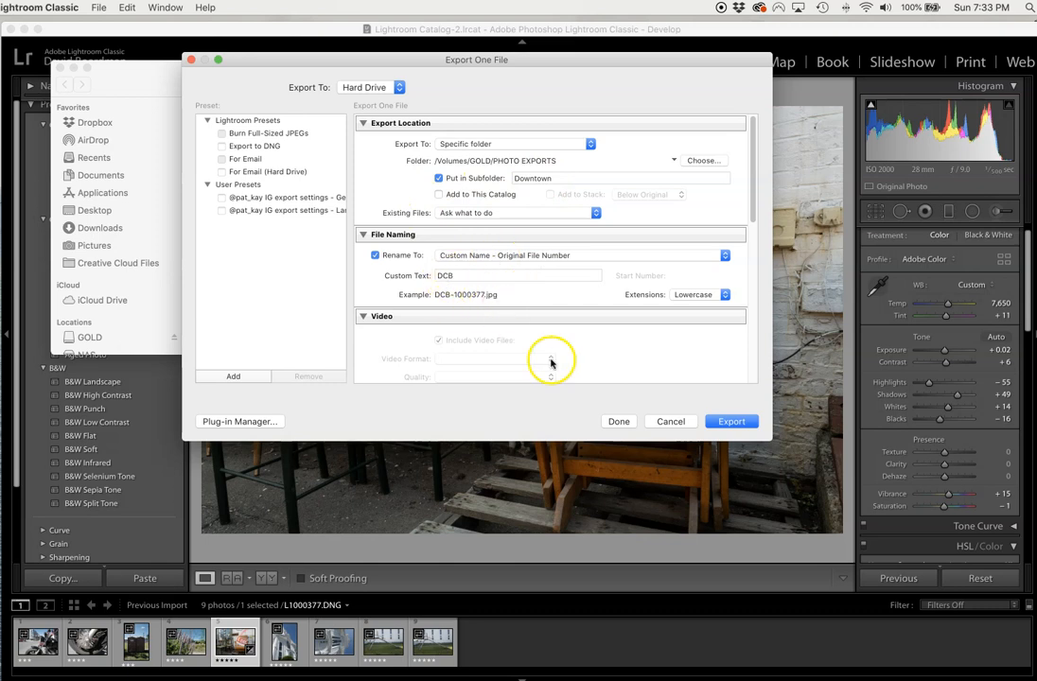
scroll(551, 359, down, 5)
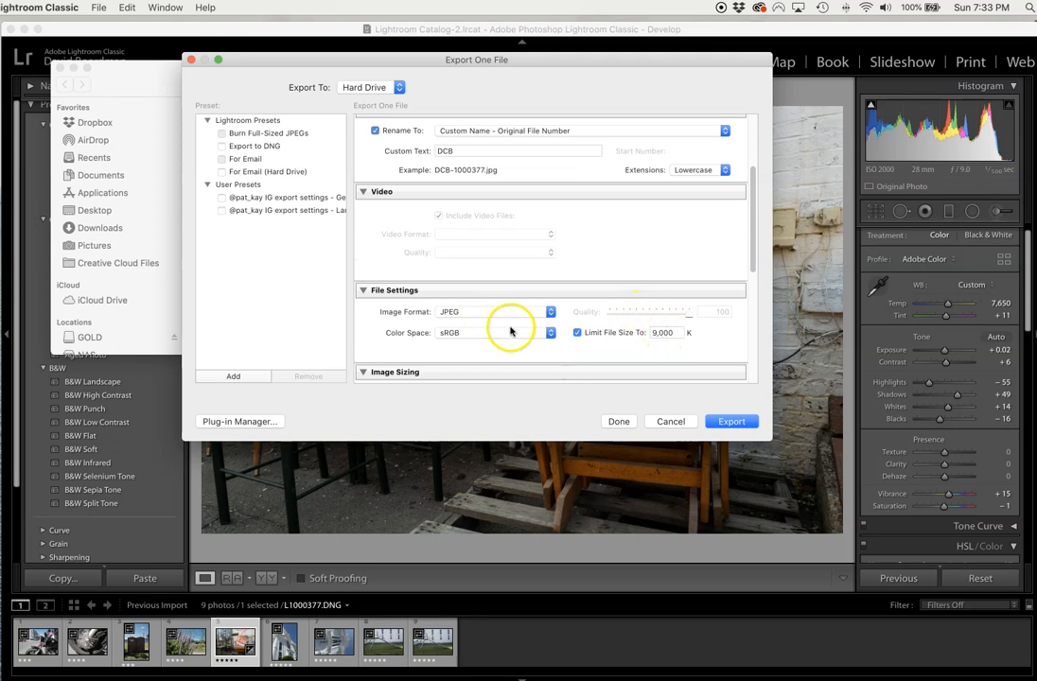
scroll(511, 334, down, 3)
scroll(520, 328, down, 2)
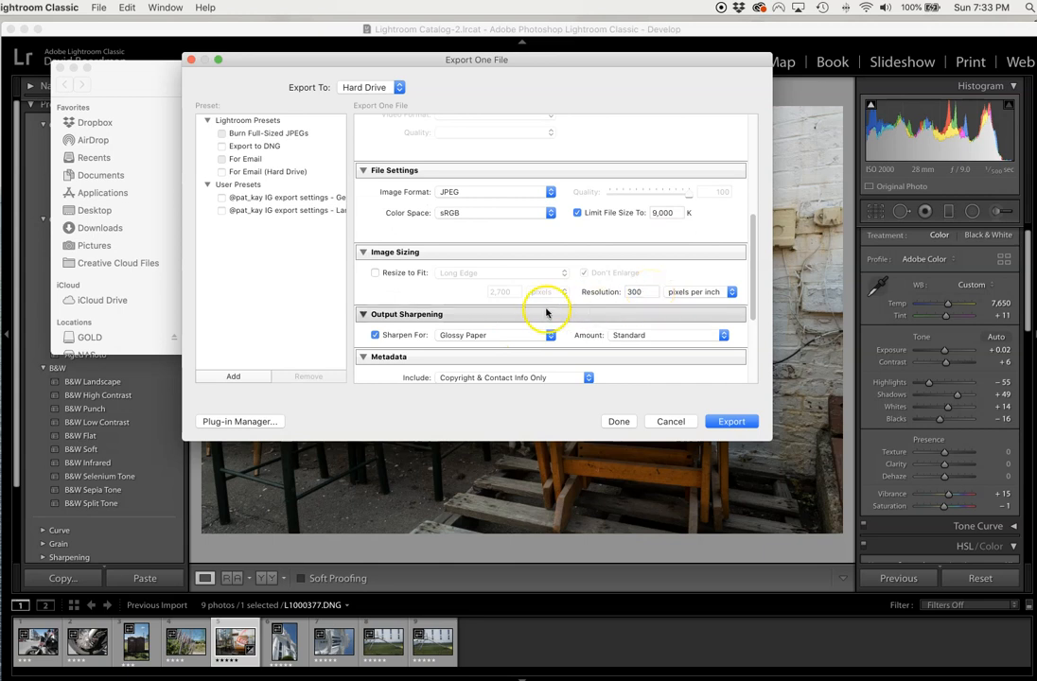
scroll(460, 331, down, 1)
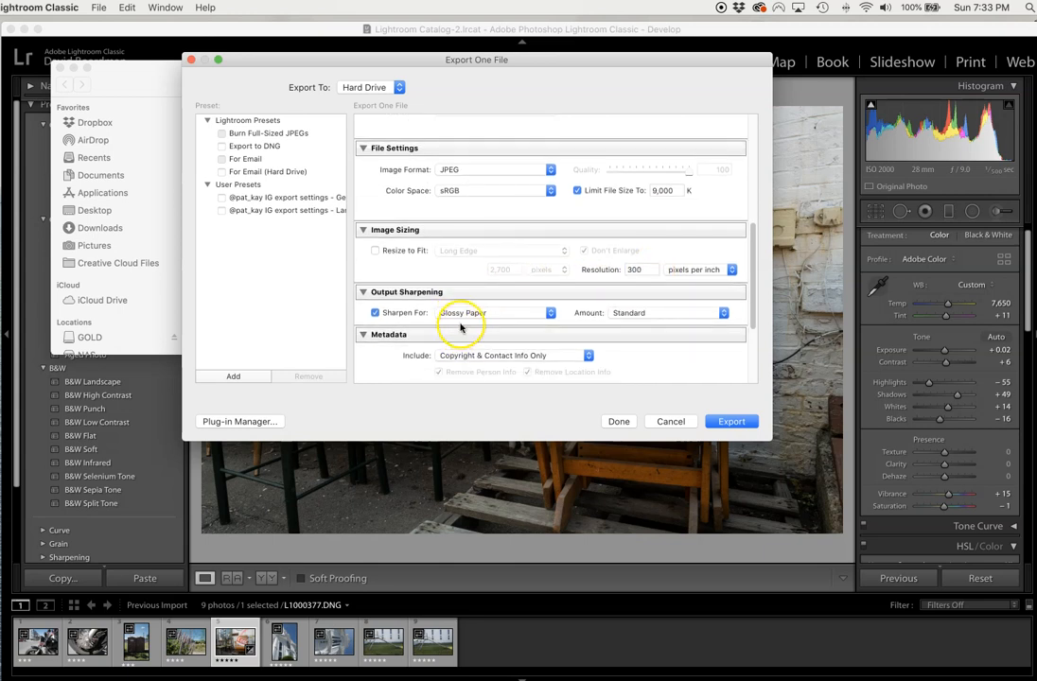
scroll(519, 339, down, 4)
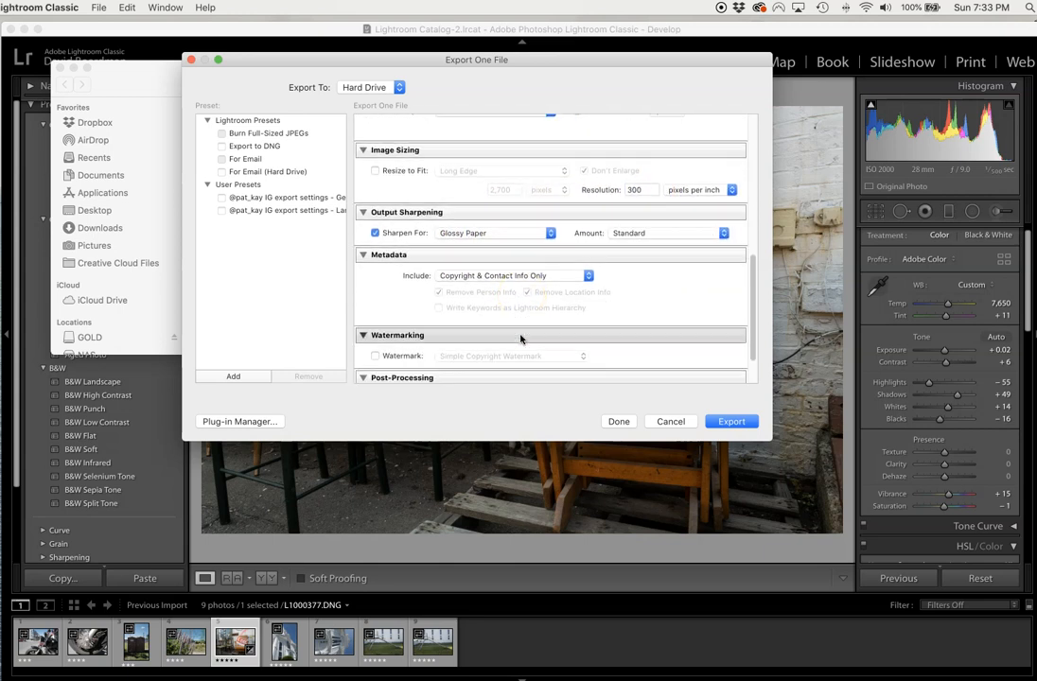
scroll(519, 338, down, 2)
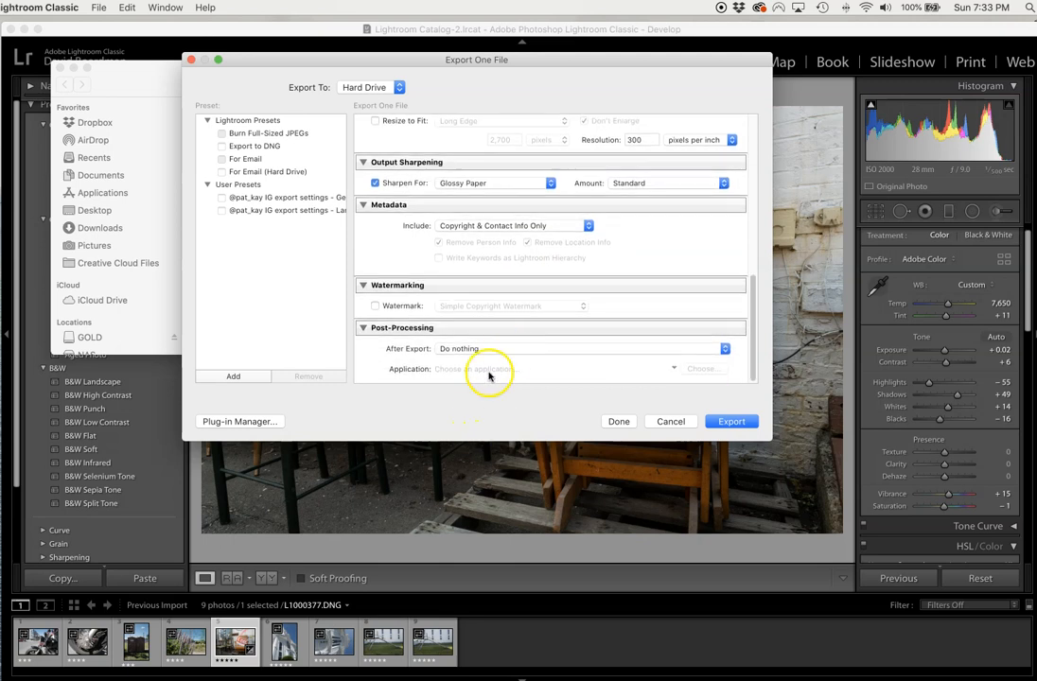
click(730, 422)
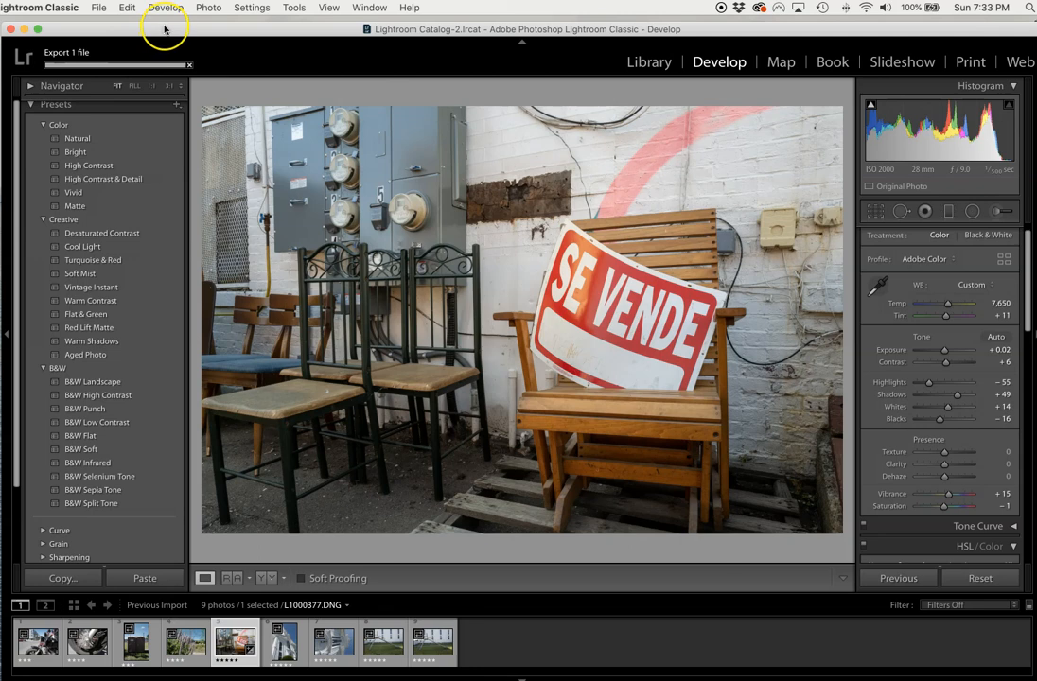
- Switch to Finder and open the Downtown subfolder of PHOTO EXPORTS on the GOLD drive
mouse_move(166, 26)
mouse_down()
mouse_move(186, 110)
mouse_move(157, 38)
mouse_up()
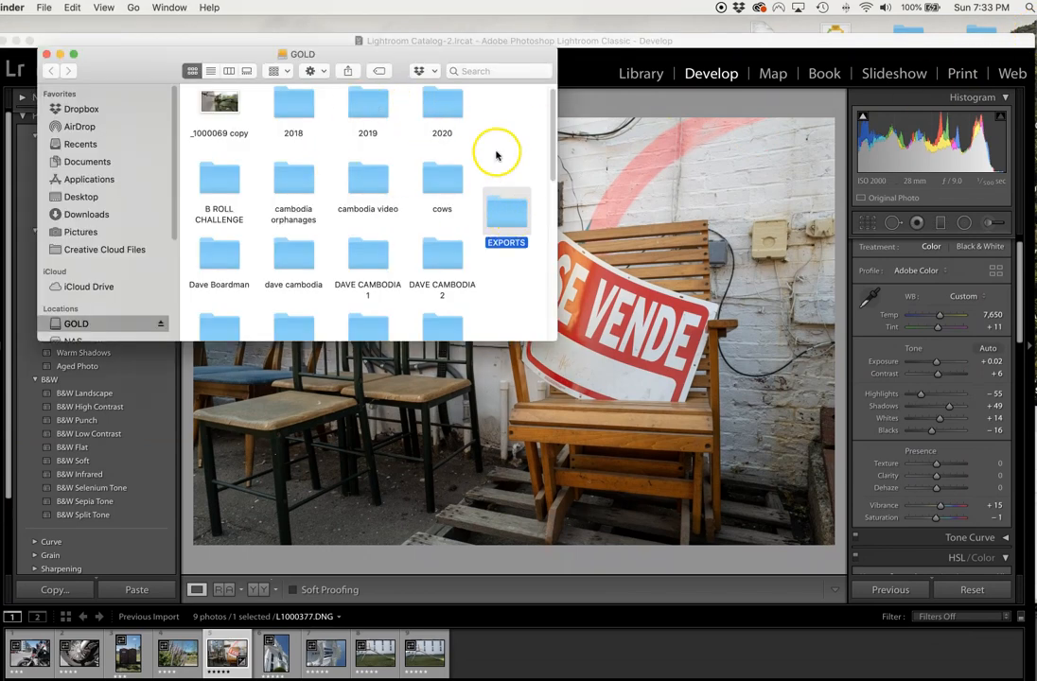
scroll(447, 257, down, 4)
scroll(449, 262, down, 5)
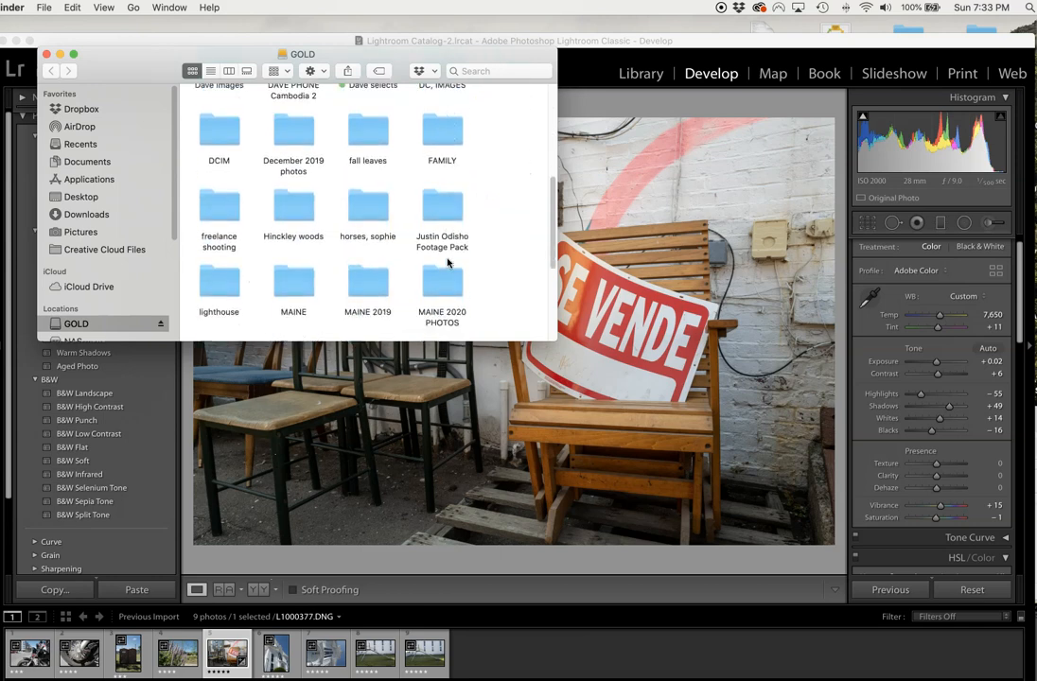
scroll(449, 263, down, 7)
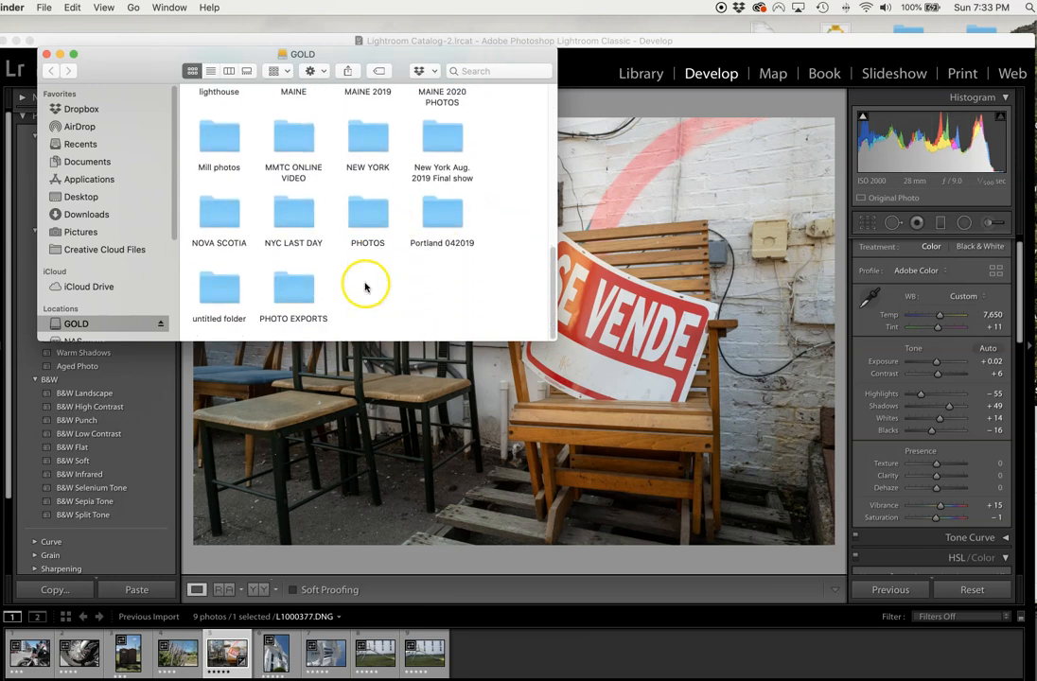
double_click(301, 290)
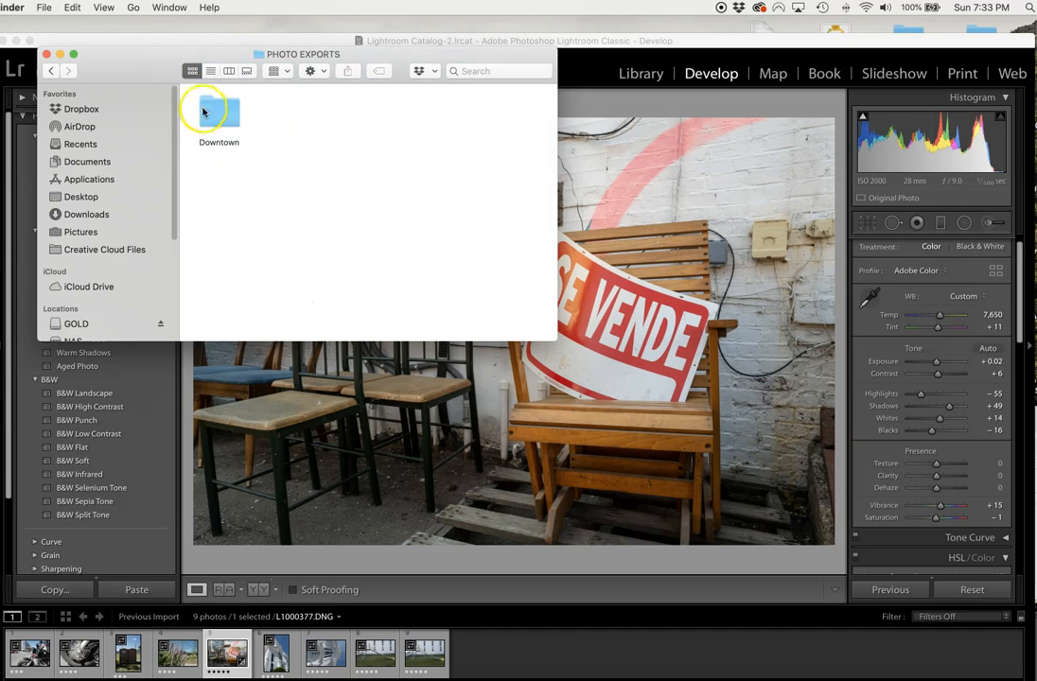
double_click(210, 107)
- View the exported DCB-1000377.jpg in Preview, move its window aside, and return to the Downtown folder
double_click(220, 115)
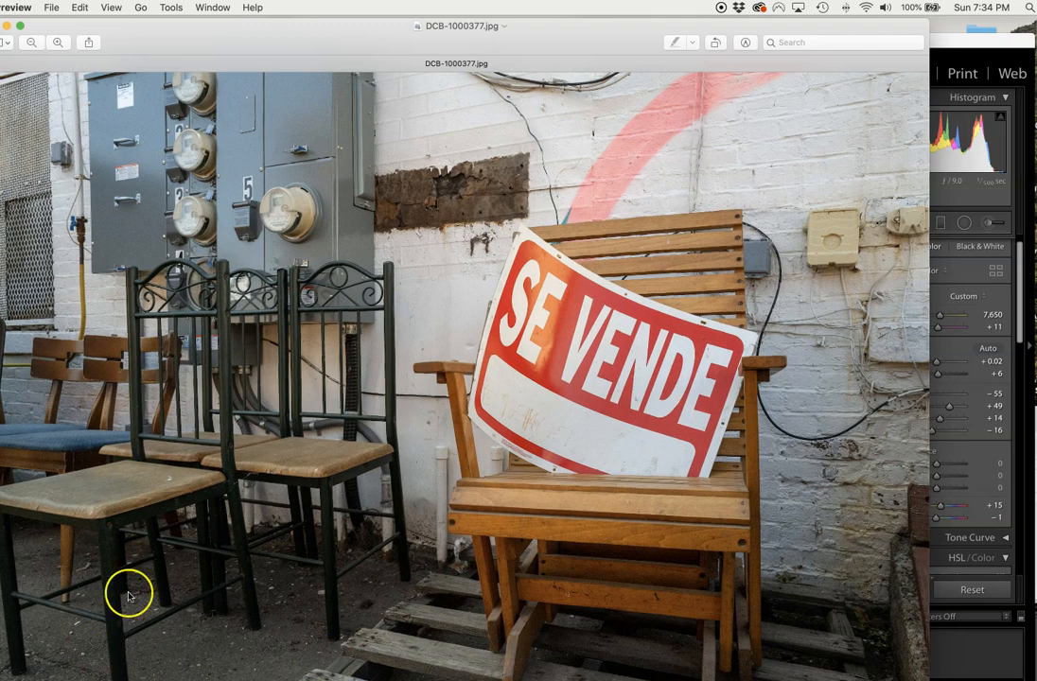
drag(306, 30, 413, 314)
click(317, 192)
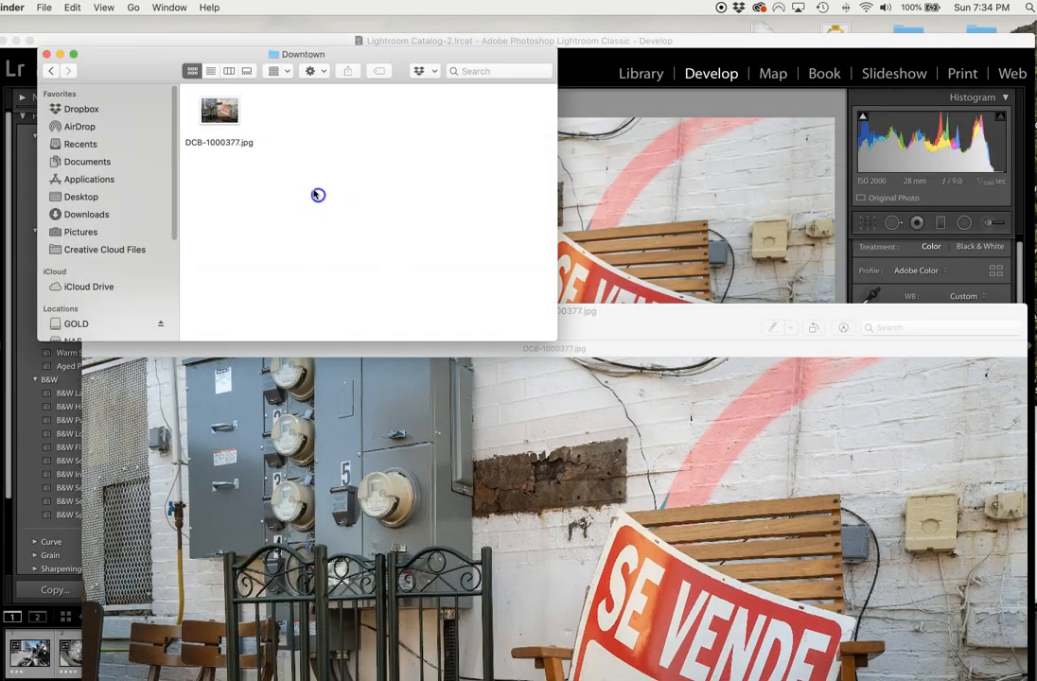
- Check the file information of DCB-1000377.jpg in the Downtown folder
right_click(225, 115)
click(256, 171)
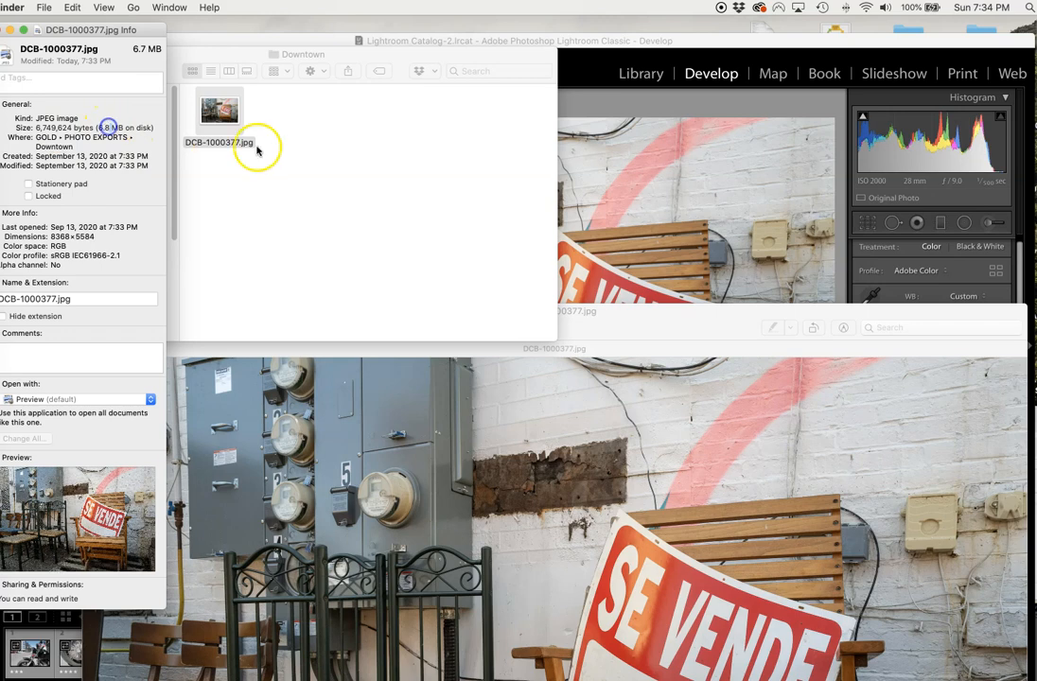
click(309, 144)
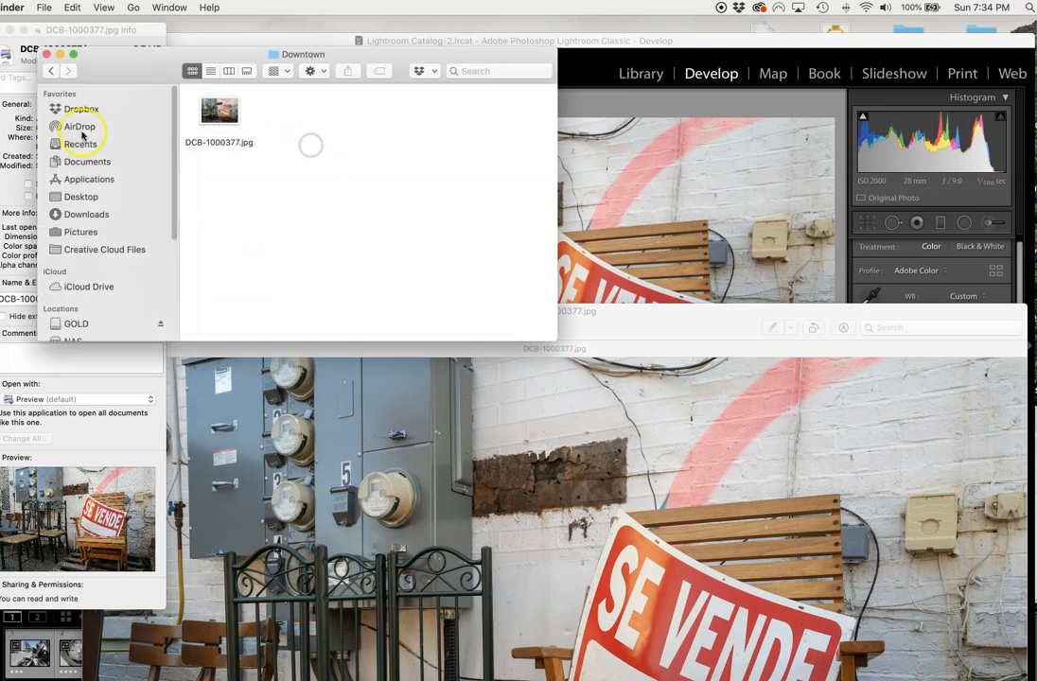
- Close the Downtown and Lightroom folder windows, the file information window, and the photo's Preview window
click(47, 54)
drag(161, 31, 209, 47)
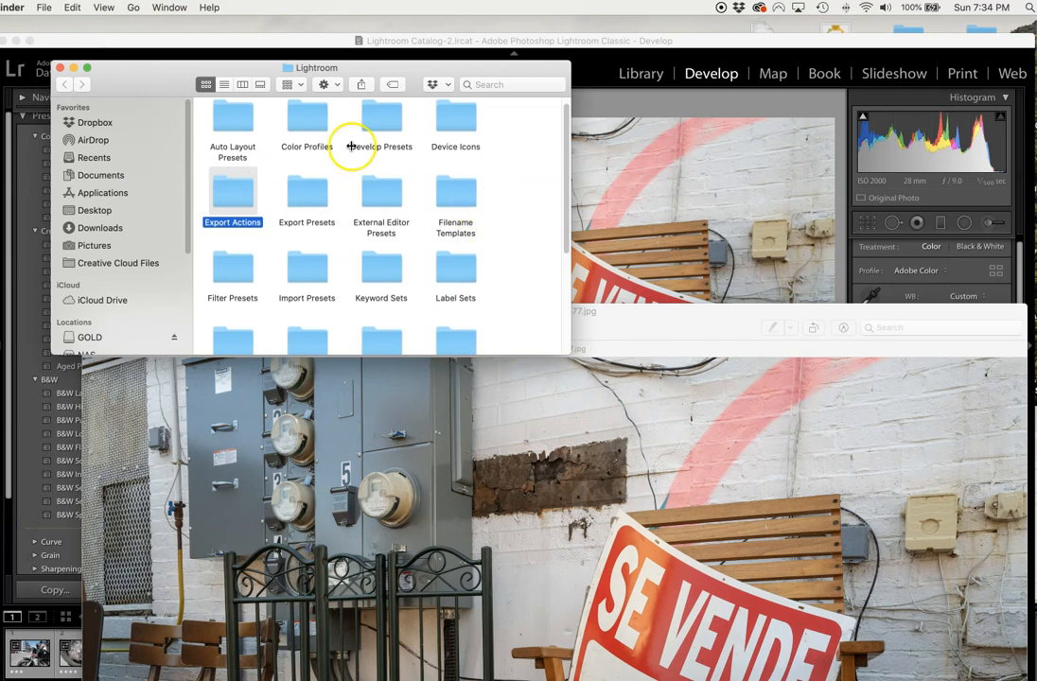
click(60, 68)
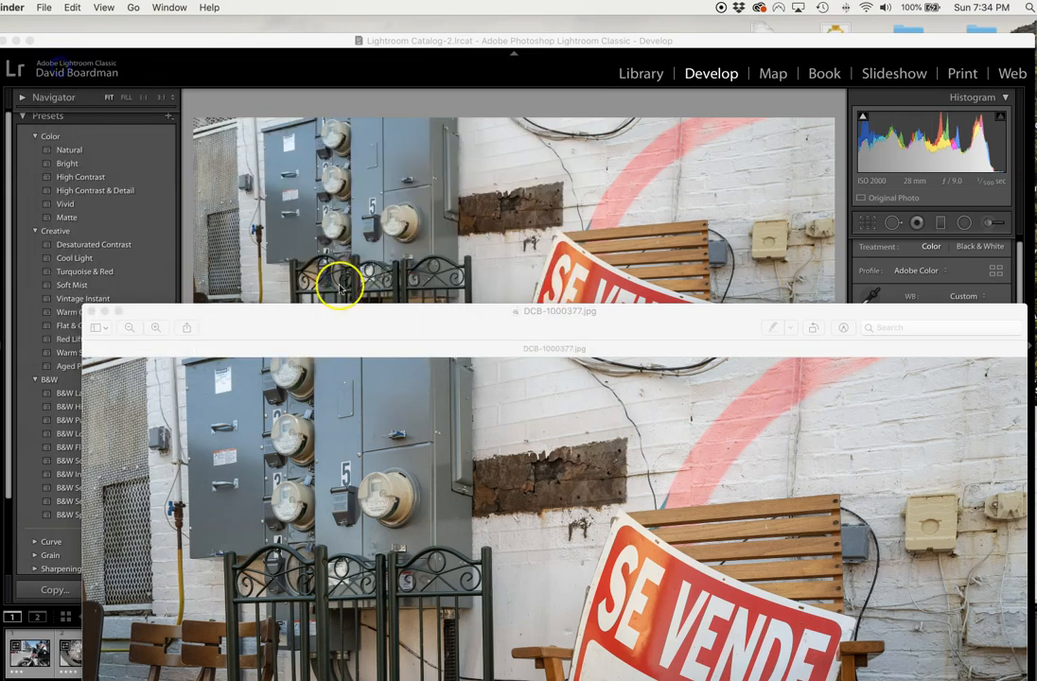
drag(347, 312, 320, 105)
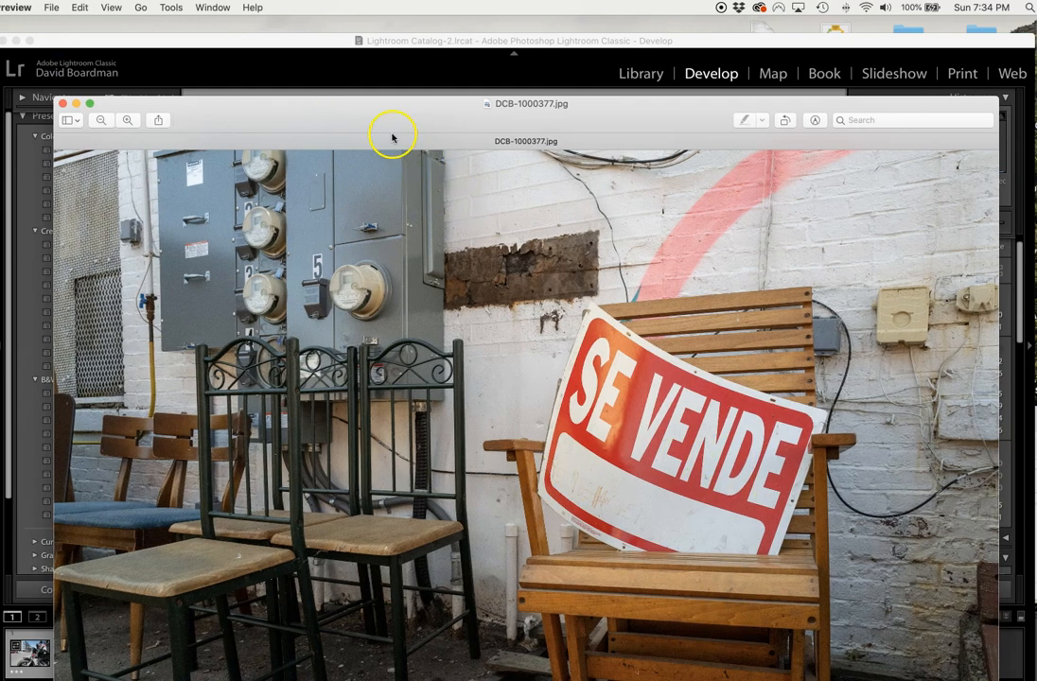
drag(390, 153, 427, 159)
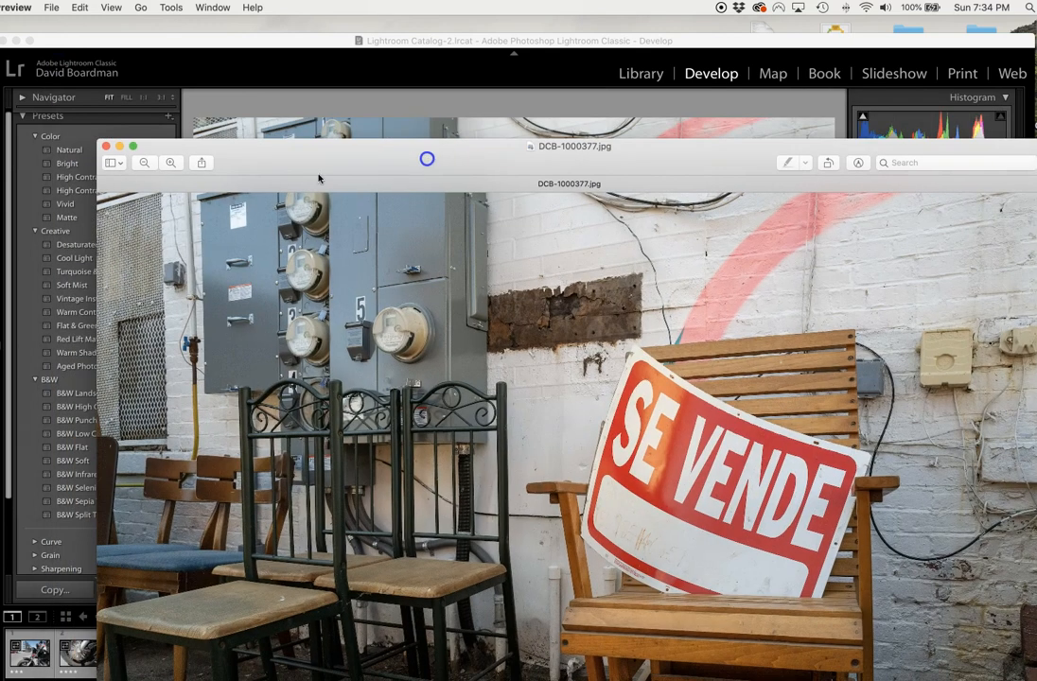
click(105, 147)
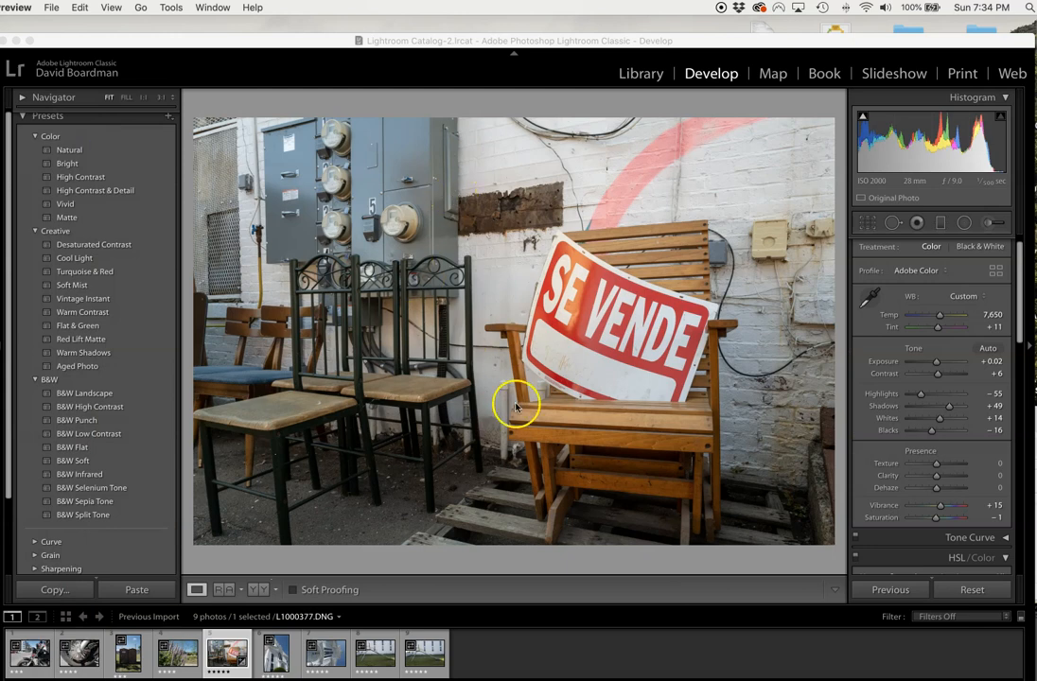
- Return to Lightroom Classic, reopen the export dialog for the photo, and turn off the file size limit
click(51, 8)
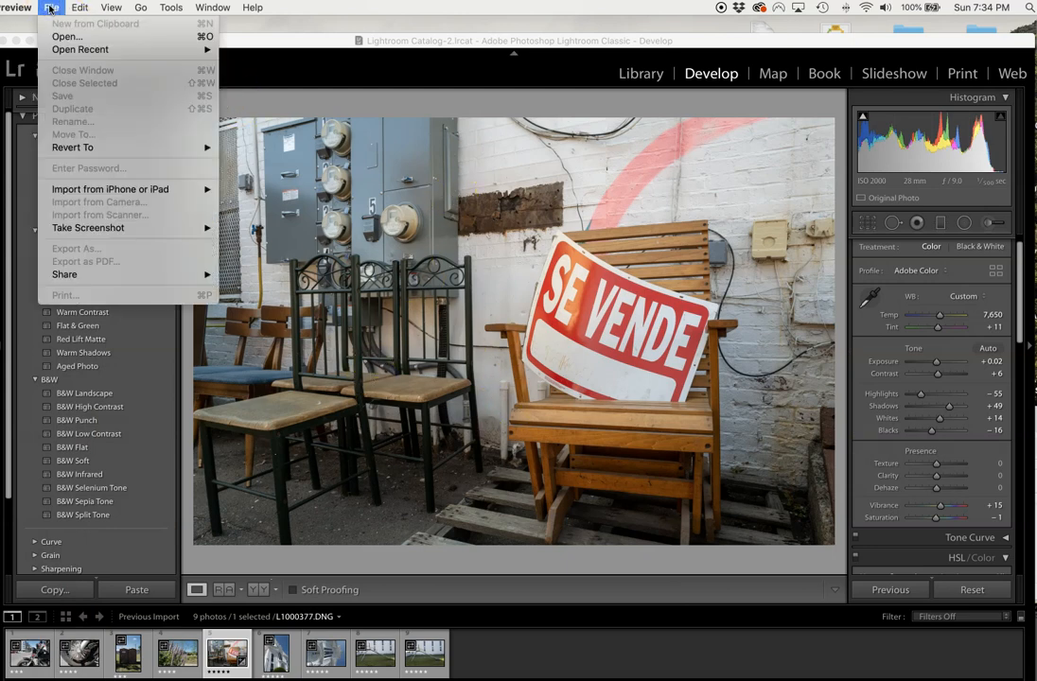
click(298, 123)
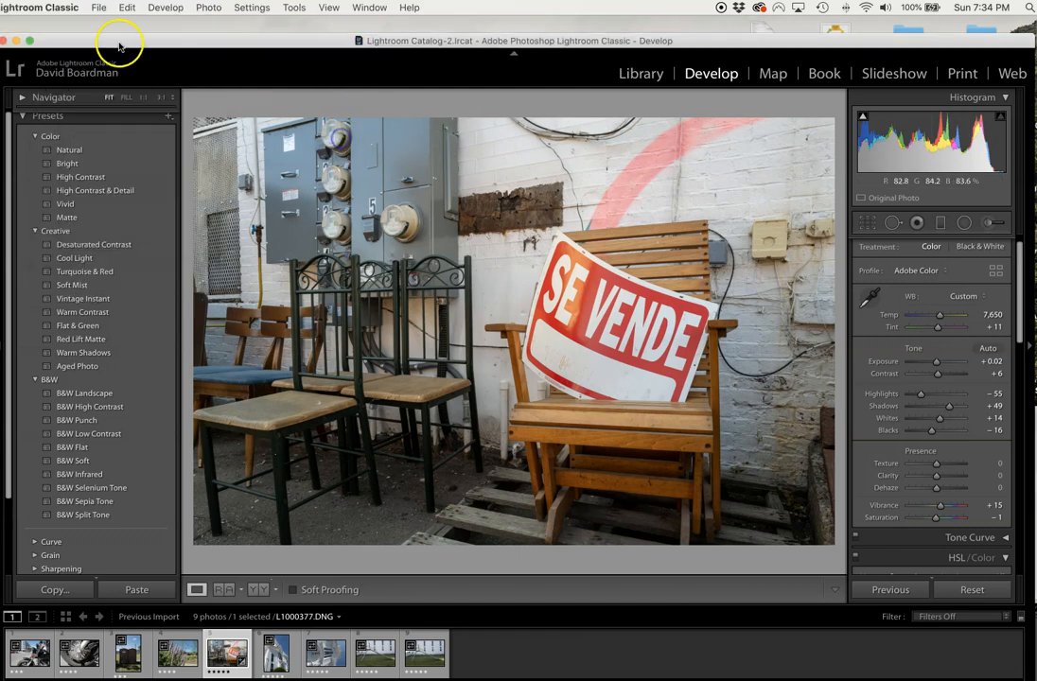
click(99, 8)
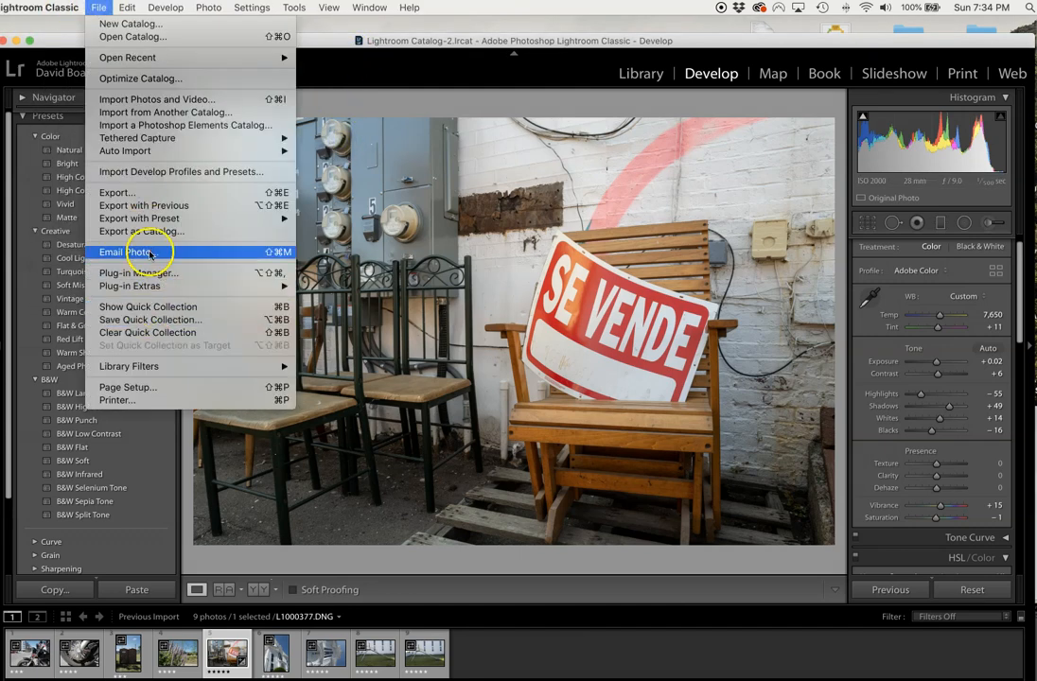
click(109, 192)
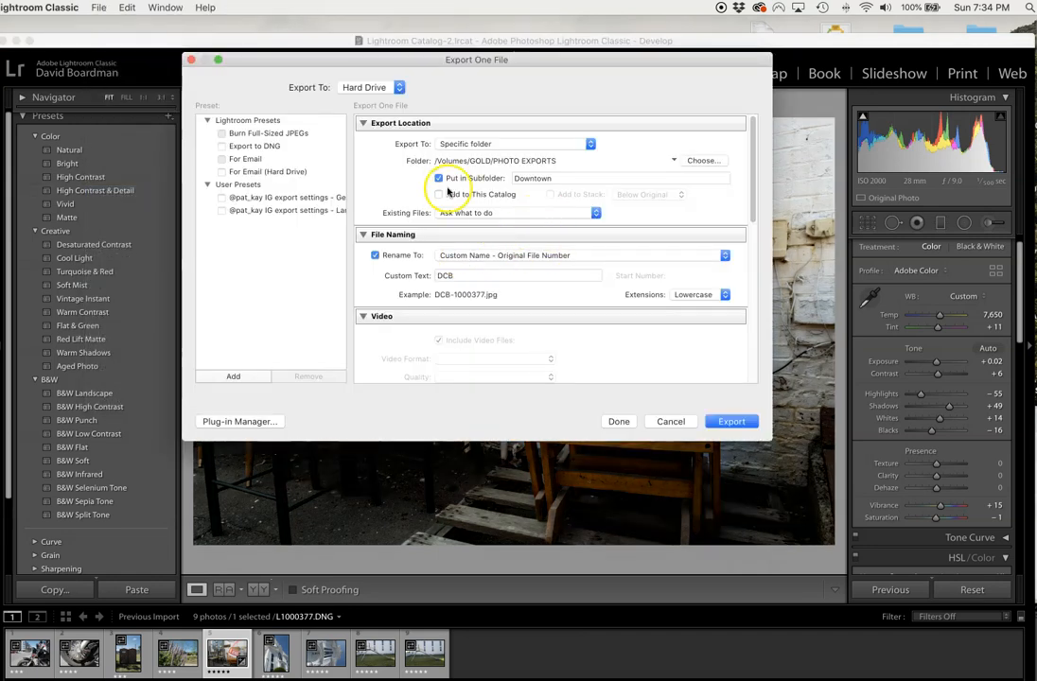
scroll(514, 342, down, 5)
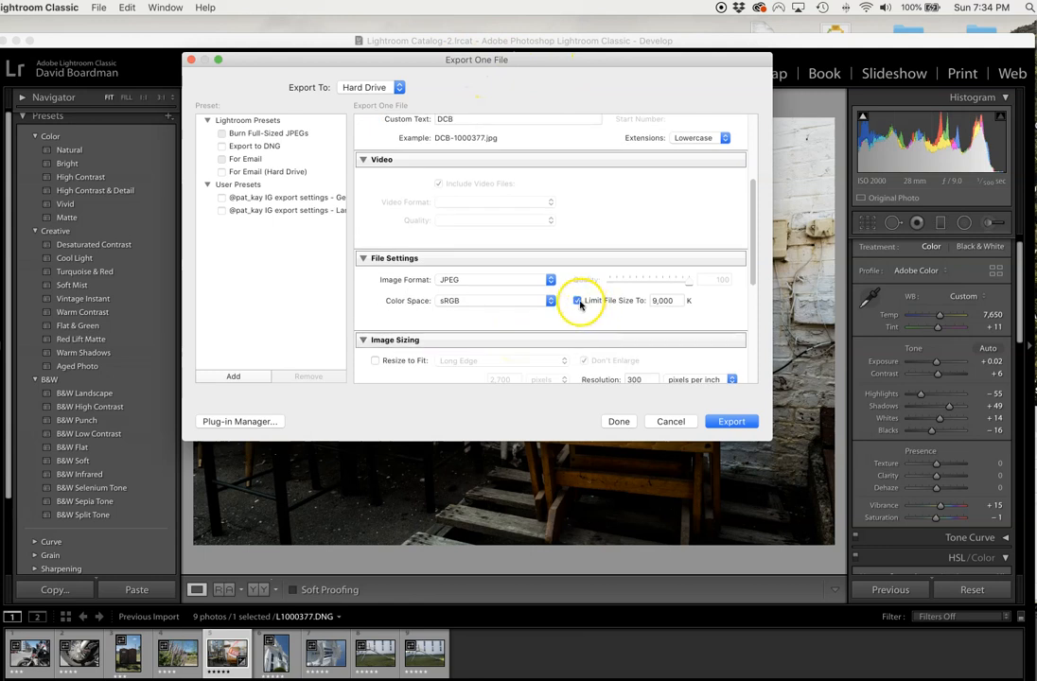
click(579, 302)
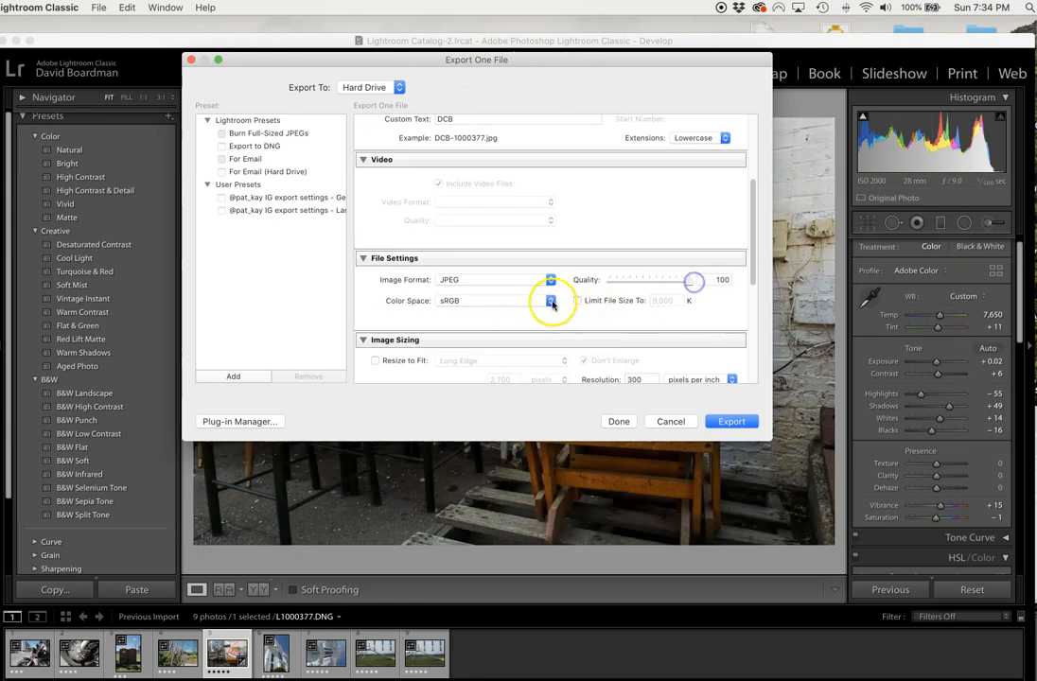
- Review the sizing, sharpening and metadata settings, and export the photo under a unique name alongside the existing file
scroll(552, 303, down, 5)
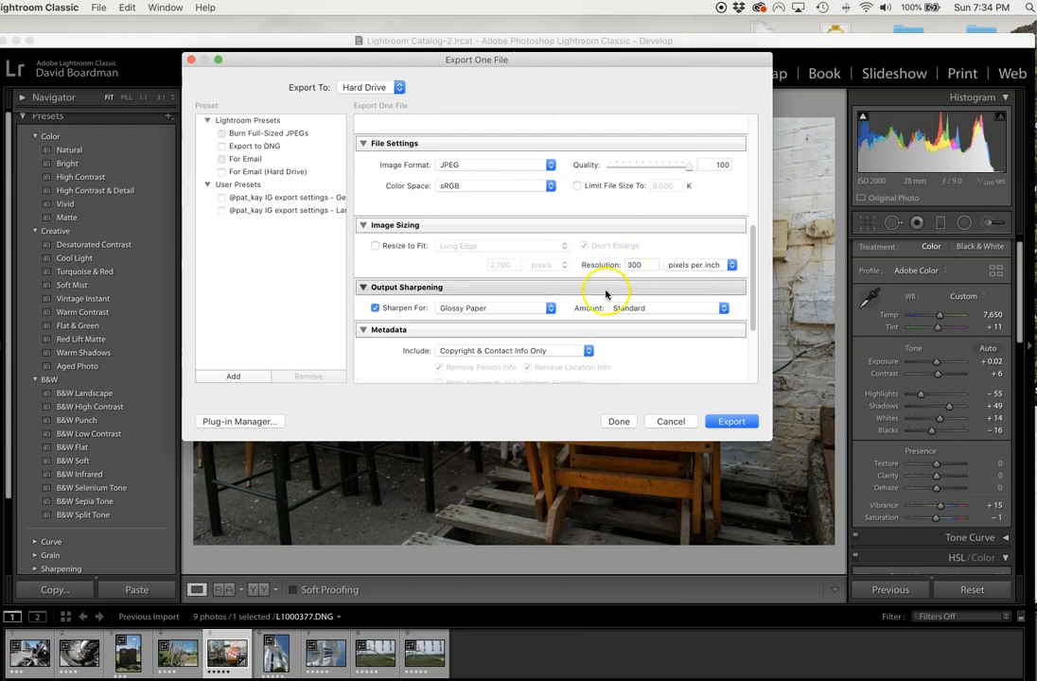
scroll(560, 308, down, 2)
scroll(615, 270, up, 2)
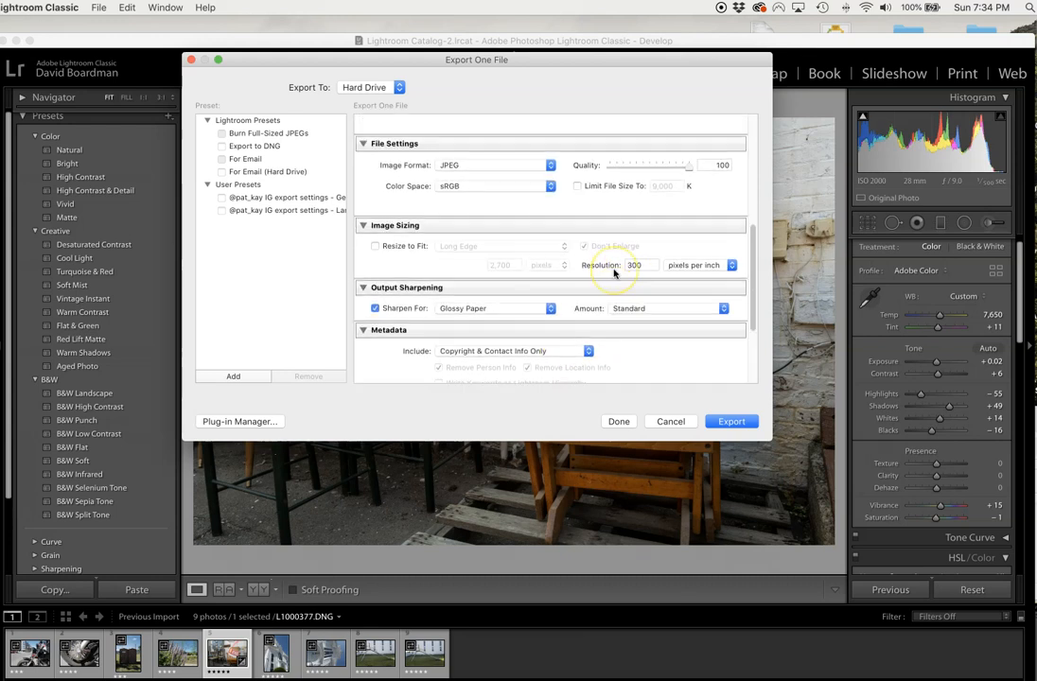
scroll(616, 265, down, 2)
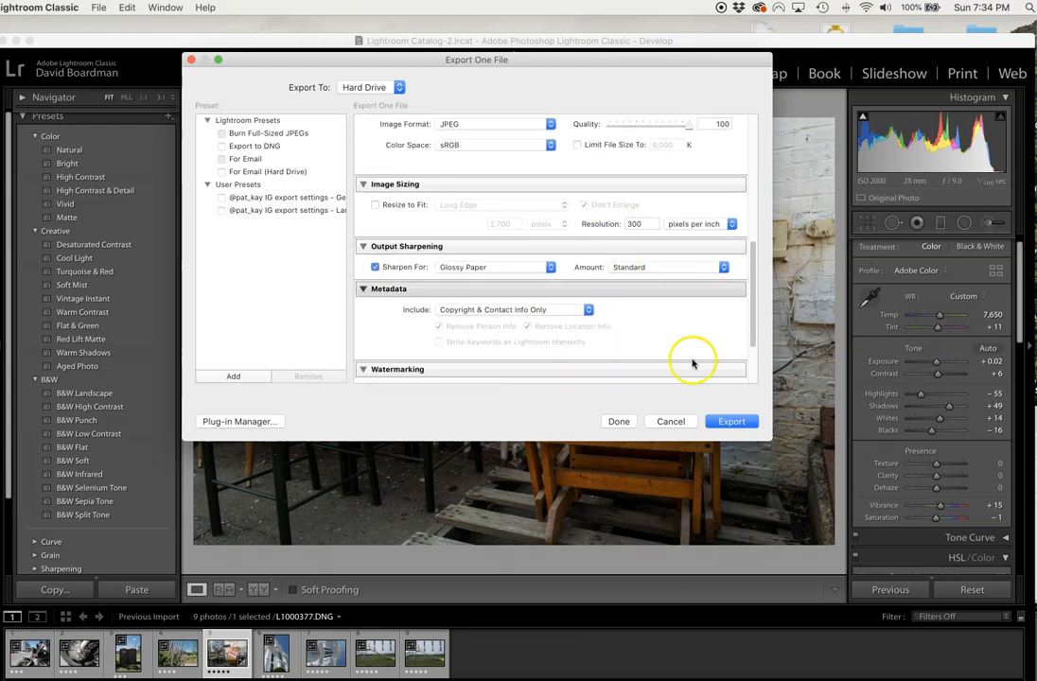
click(730, 423)
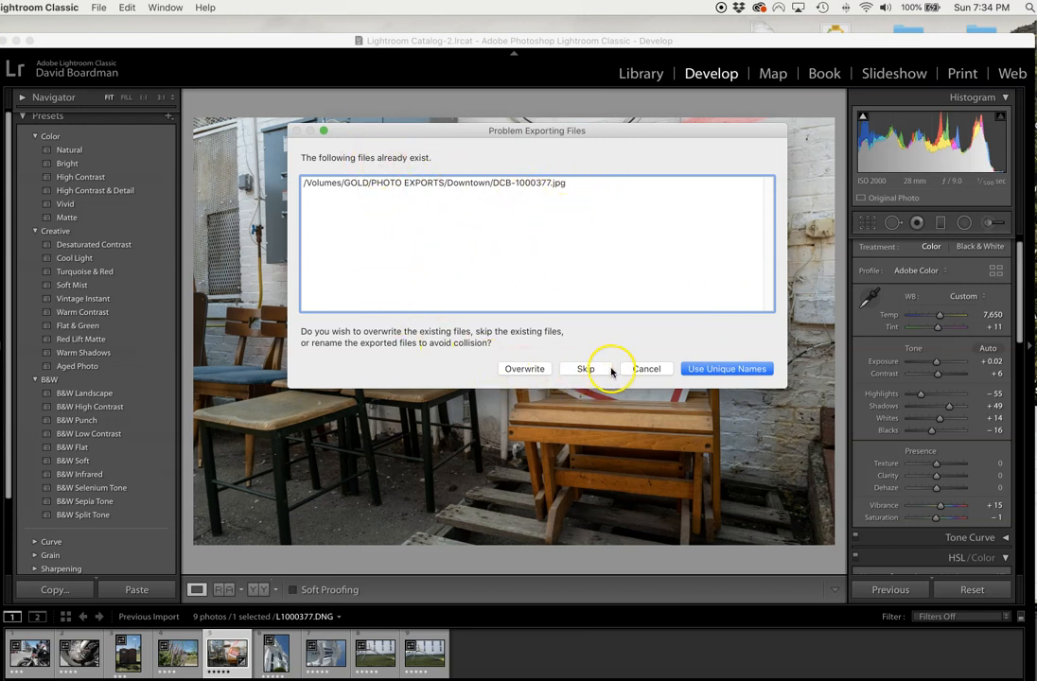
click(710, 370)
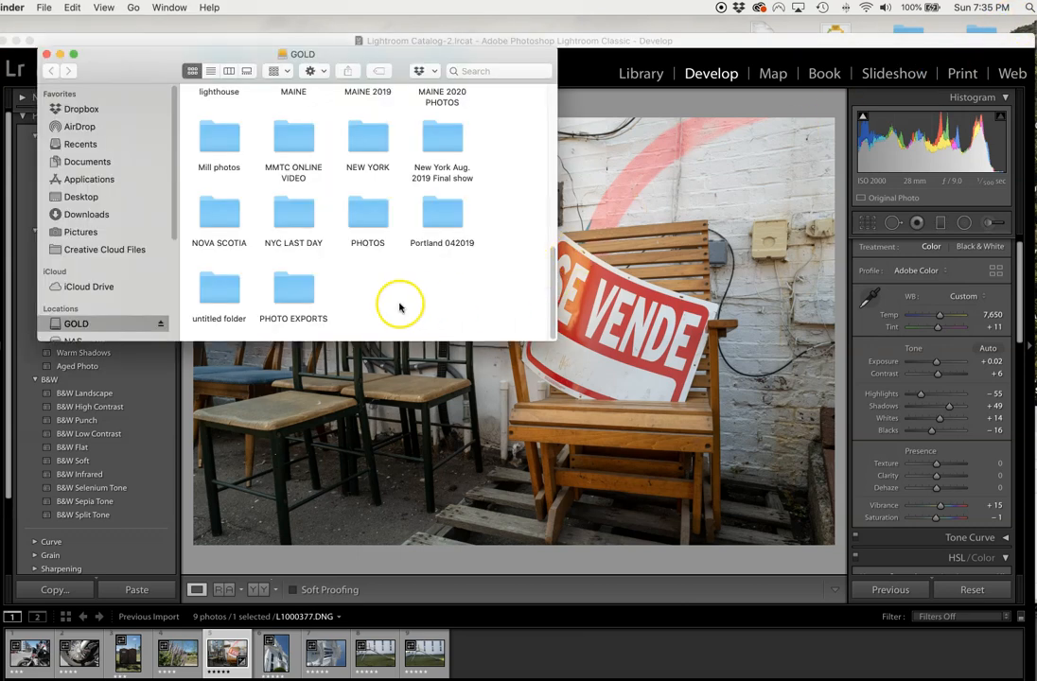
- Open the Downtown subfolder of PHOTO EXPORTS in Finder and examine the file information of DCB-1000377-2.jpg
double_click(293, 288)
click(218, 111)
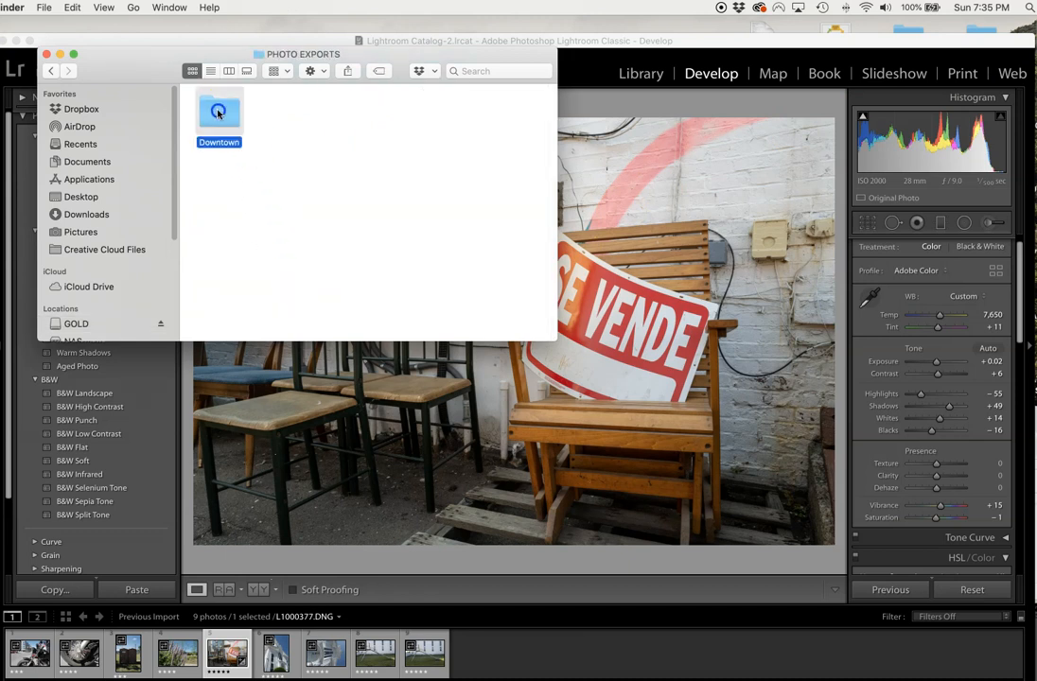
double_click(218, 111)
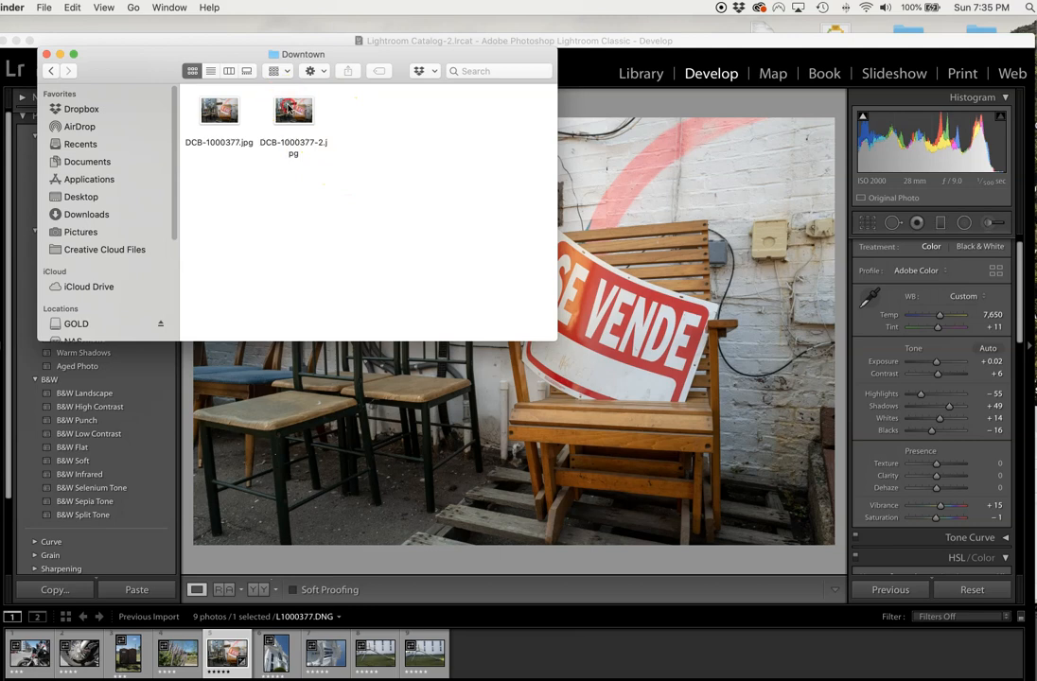
right_click(288, 109)
click(317, 165)
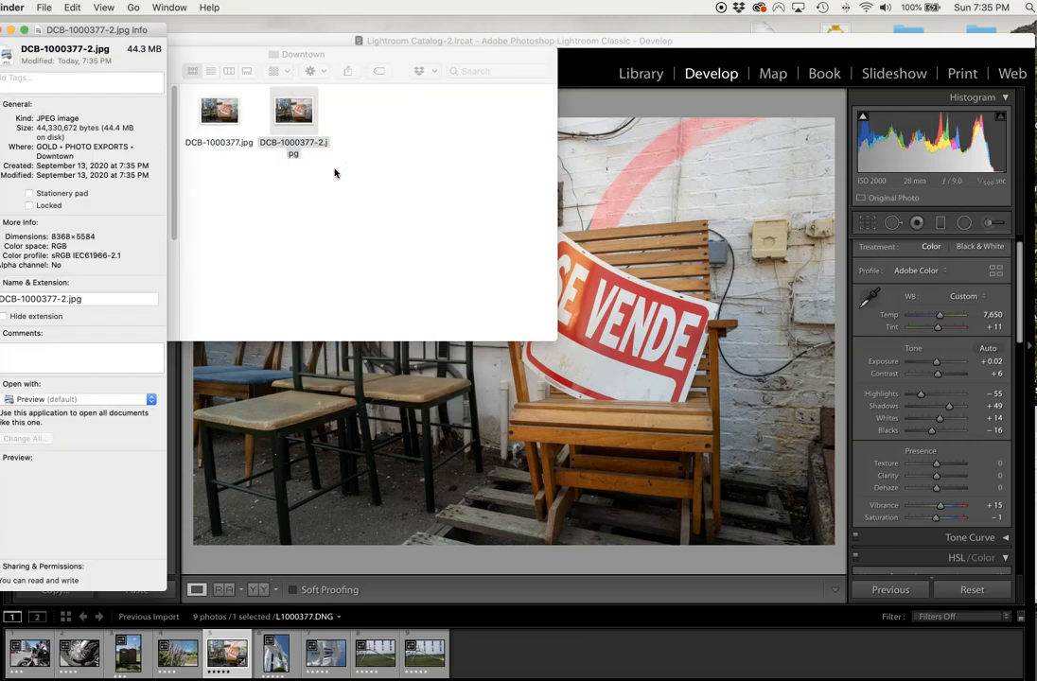
drag(76, 31, 515, 71)
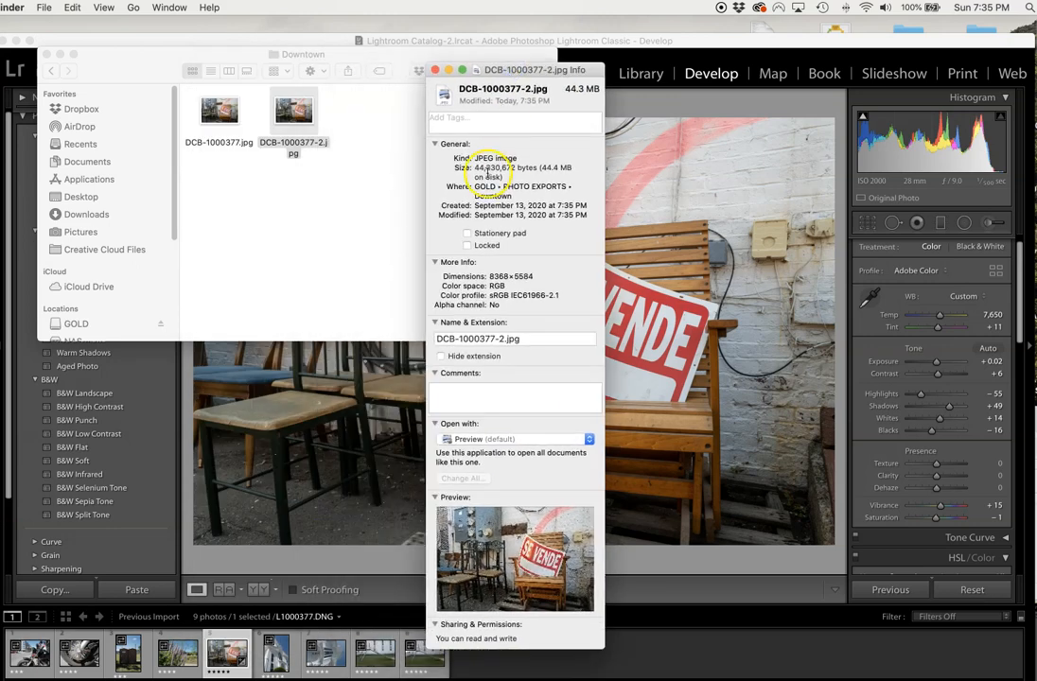
- Open the file information of DCB-1000377.jpg and move the folder window aside to compare both exports' file sizes
click(213, 117)
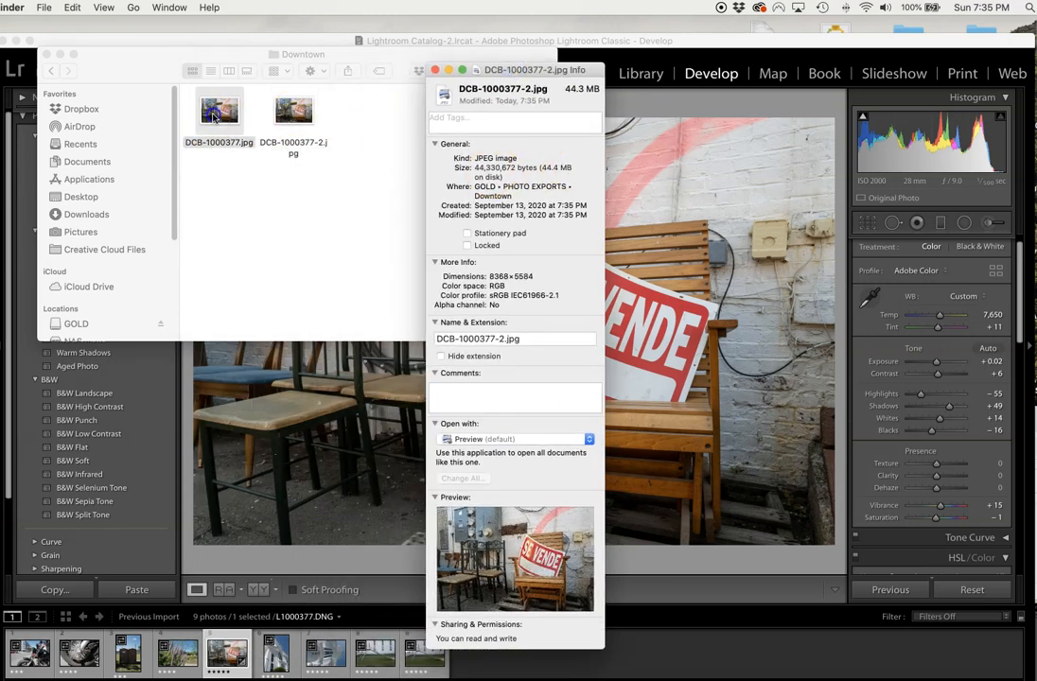
right_click(214, 118)
click(238, 171)
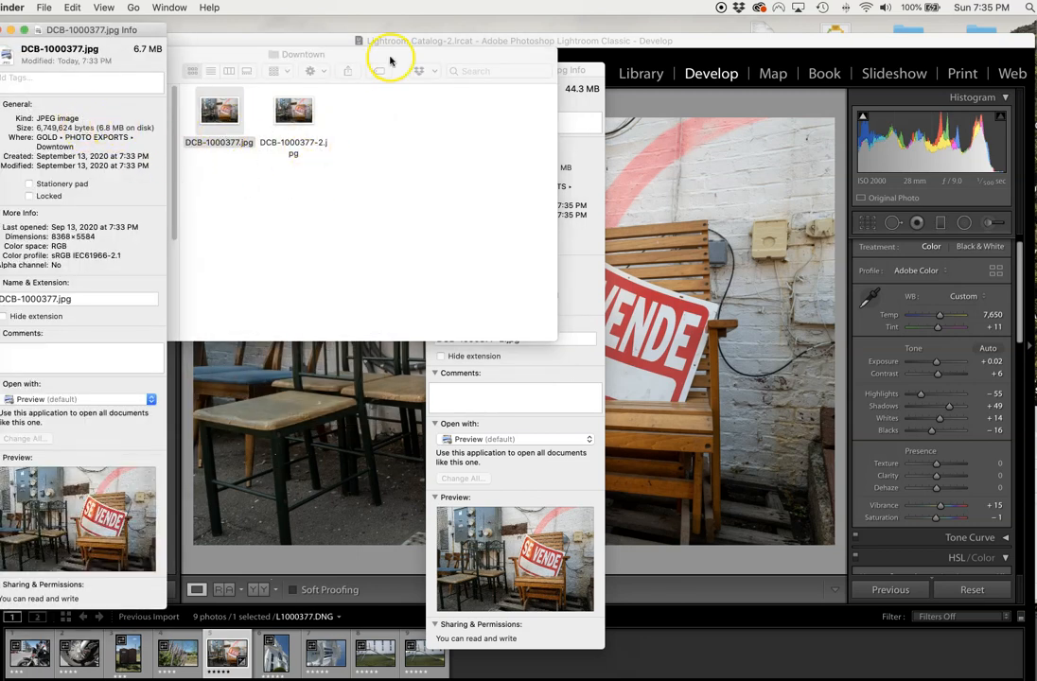
drag(346, 59, 461, 141)
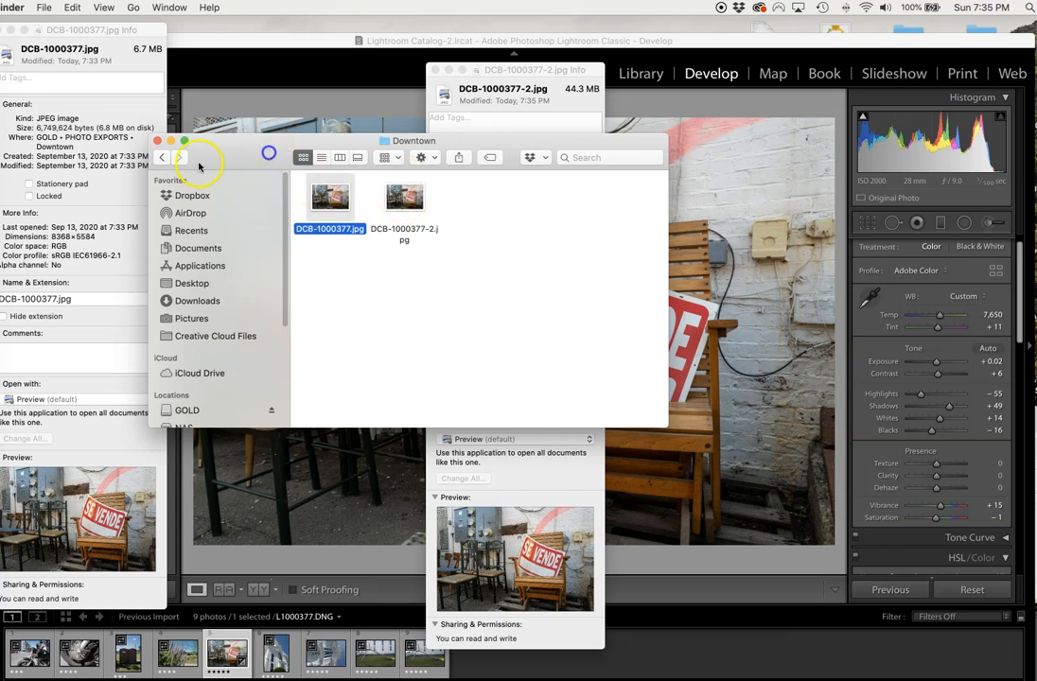
- Close the Downtown folder and both file information windows, and move the Lightroom Classic window up slightly
click(159, 140)
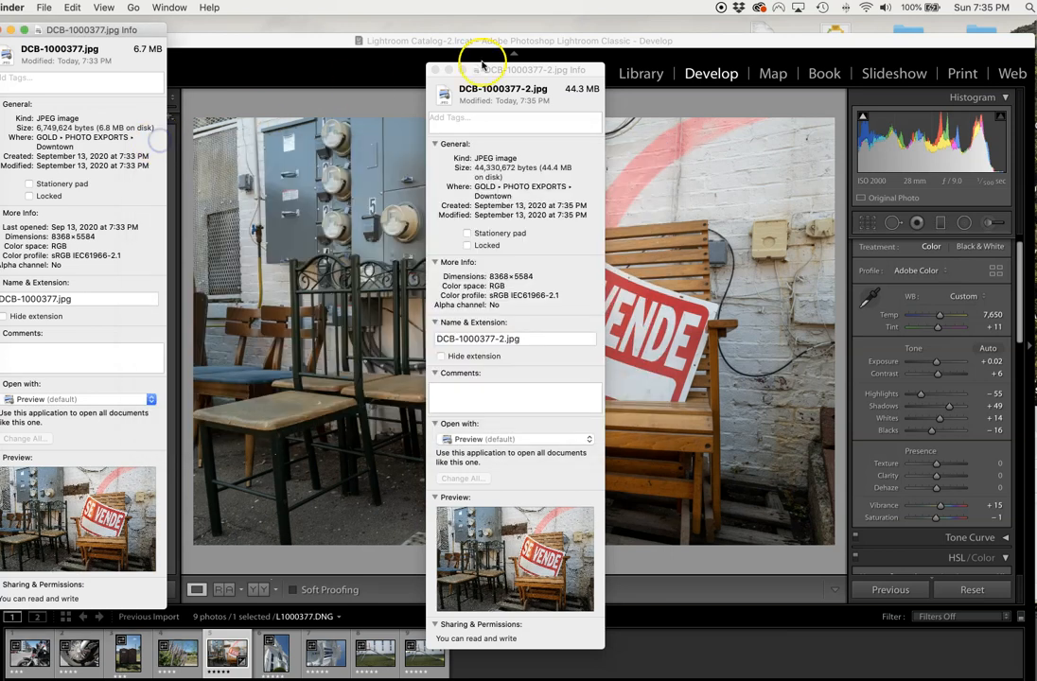
click(436, 71)
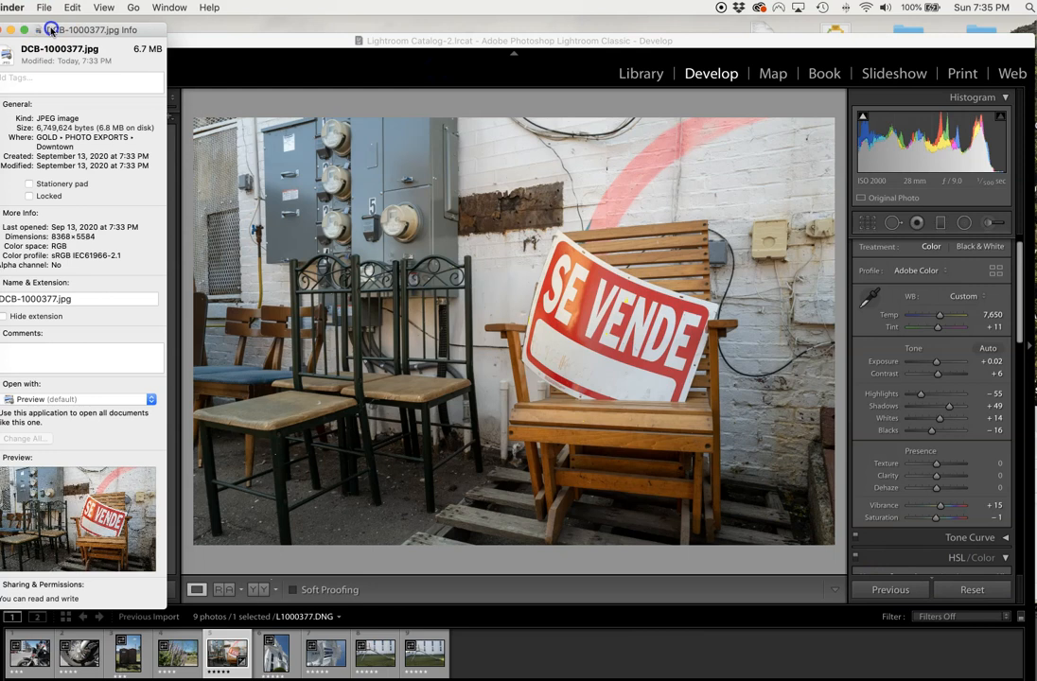
drag(94, 39, 217, 48)
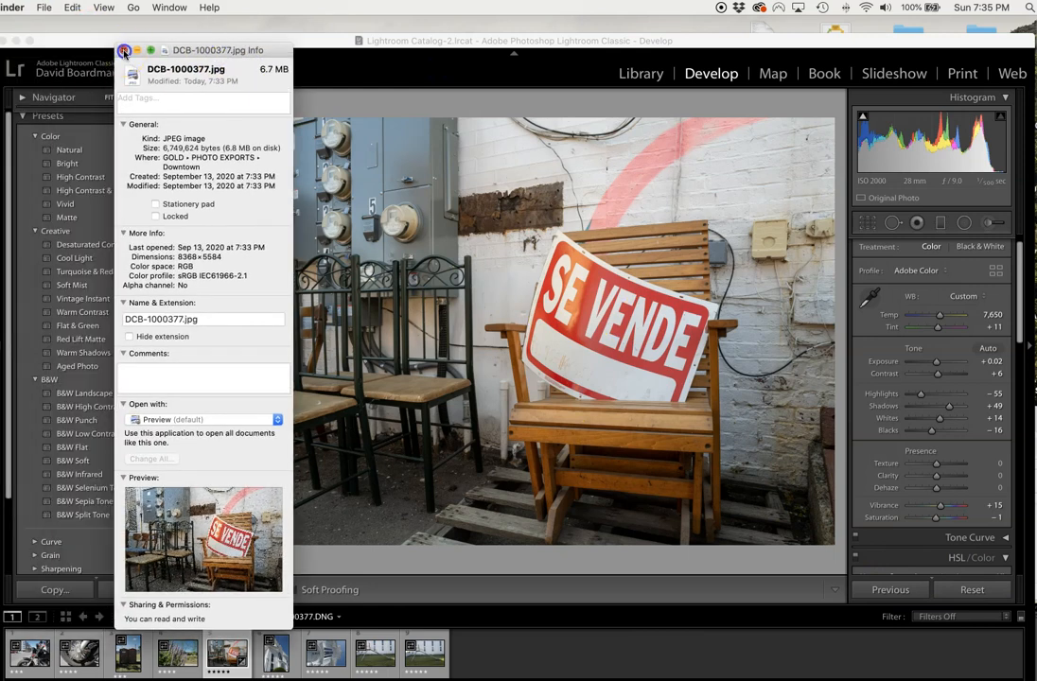
click(130, 41)
drag(326, 41, 327, 24)
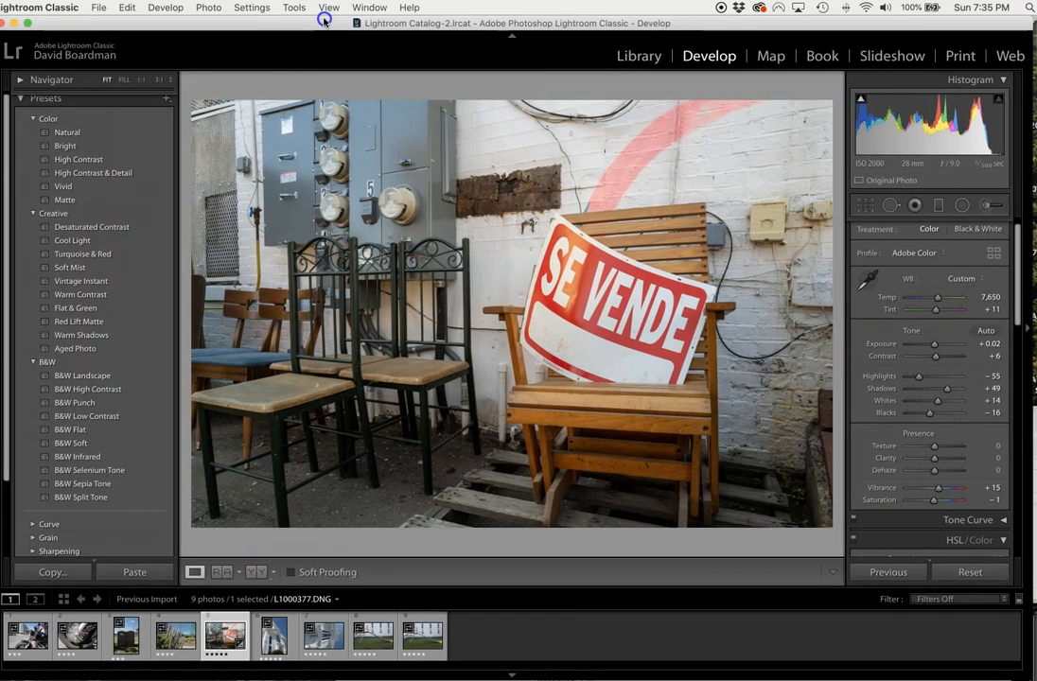